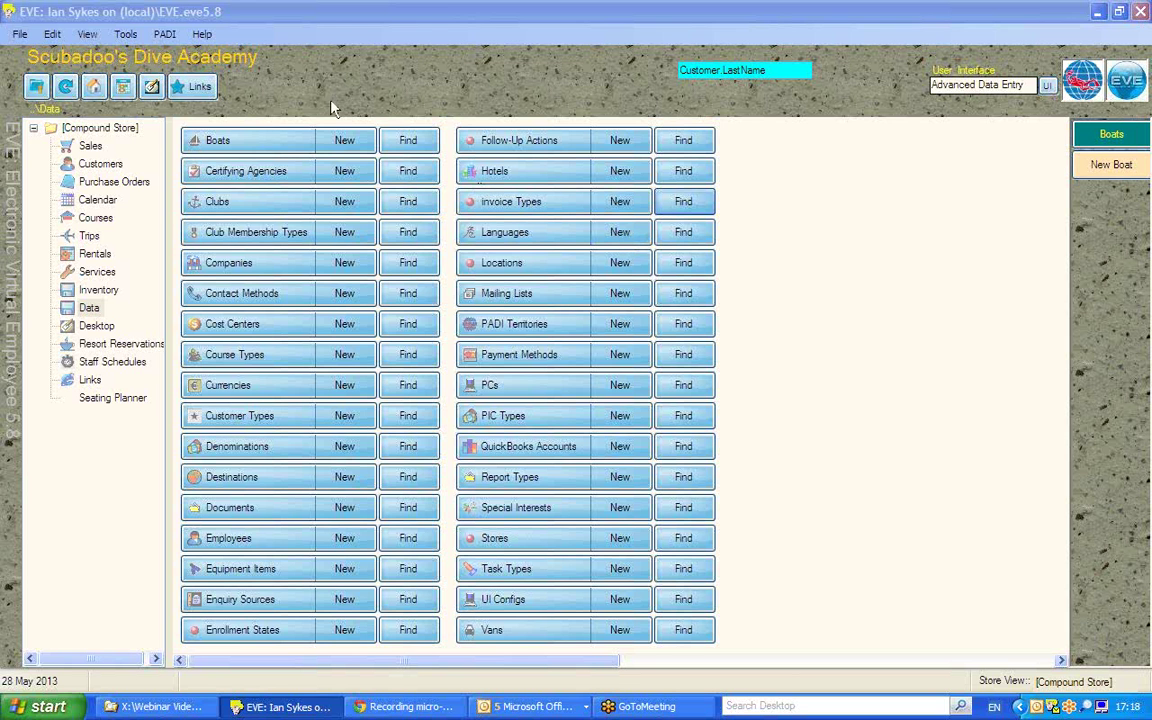
# - Review the Accounts Receivables sales options for all PCs, including the default credit limit, and accept the options
pyautogui.click(126, 36)
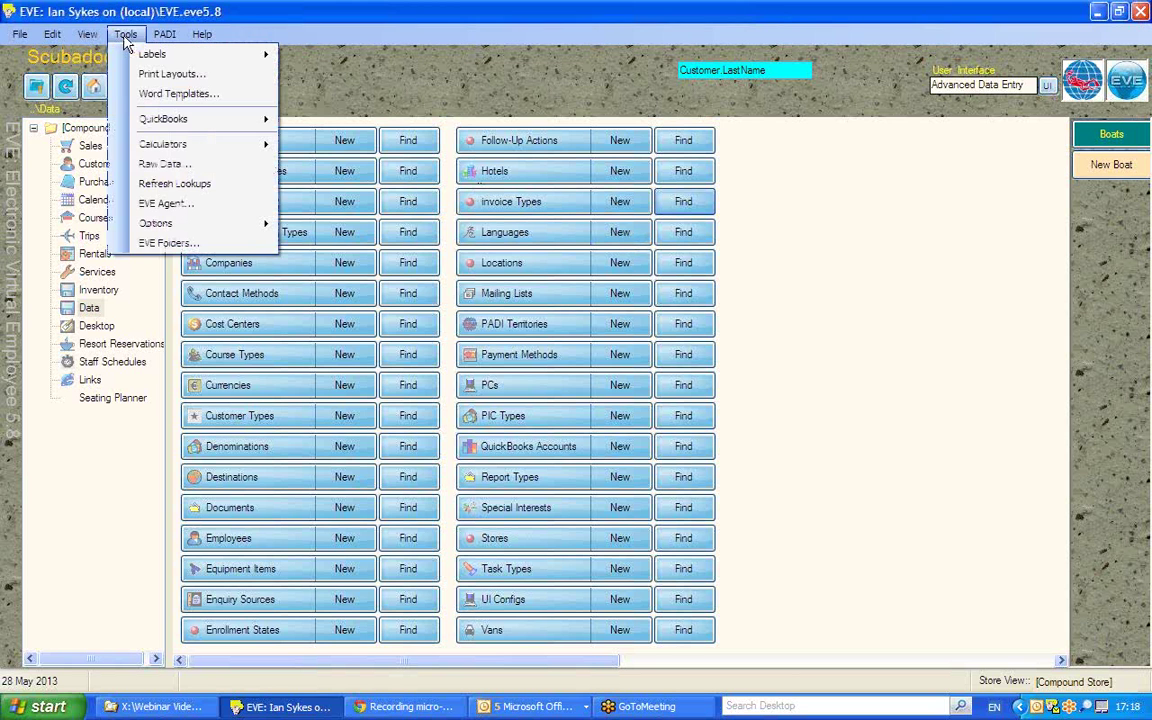
pyautogui.moveTo(152, 221)
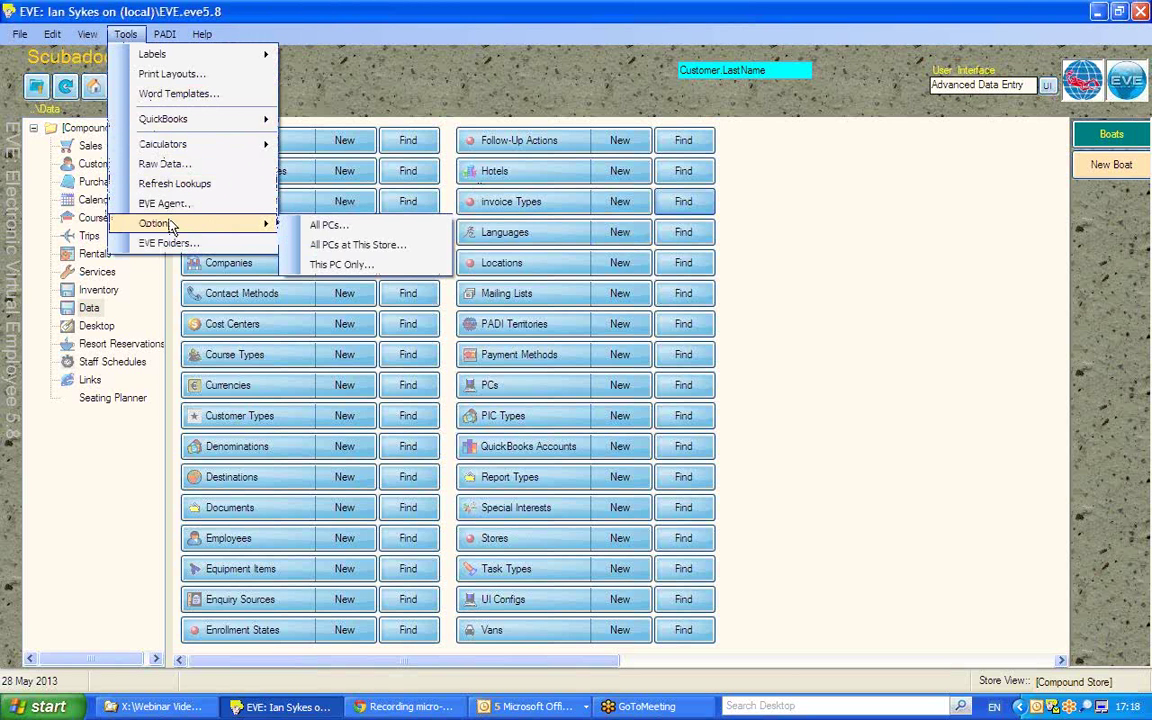
pyautogui.click(314, 228)
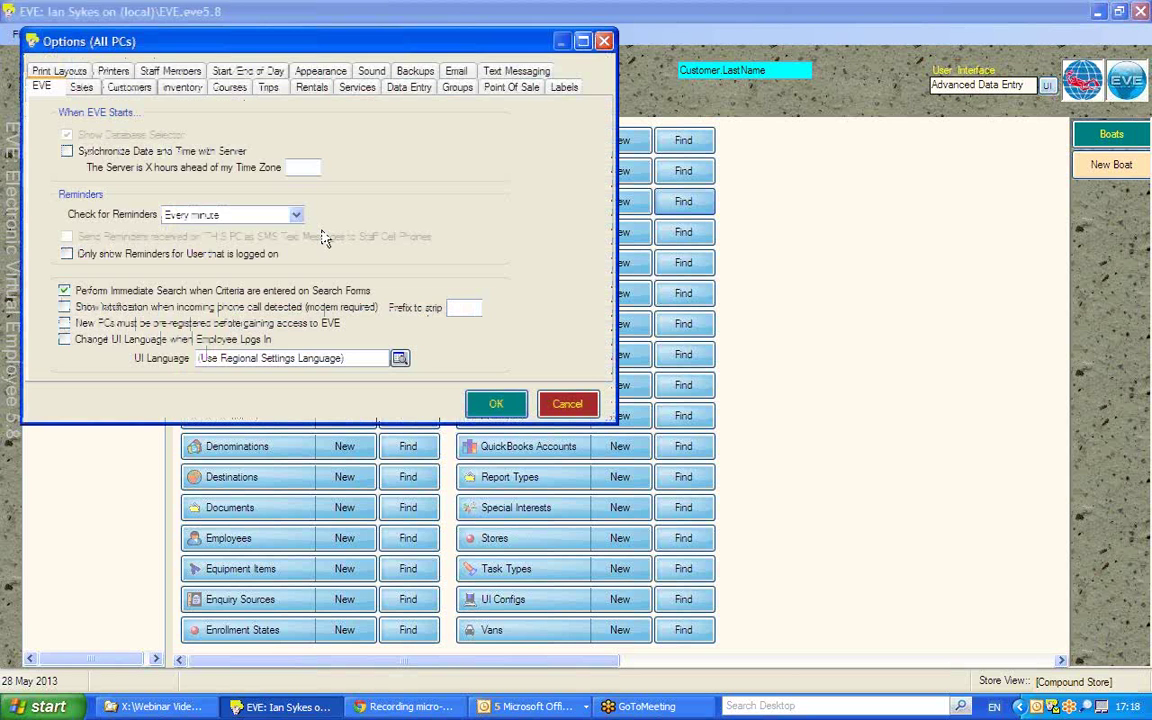
pyautogui.click(82, 88)
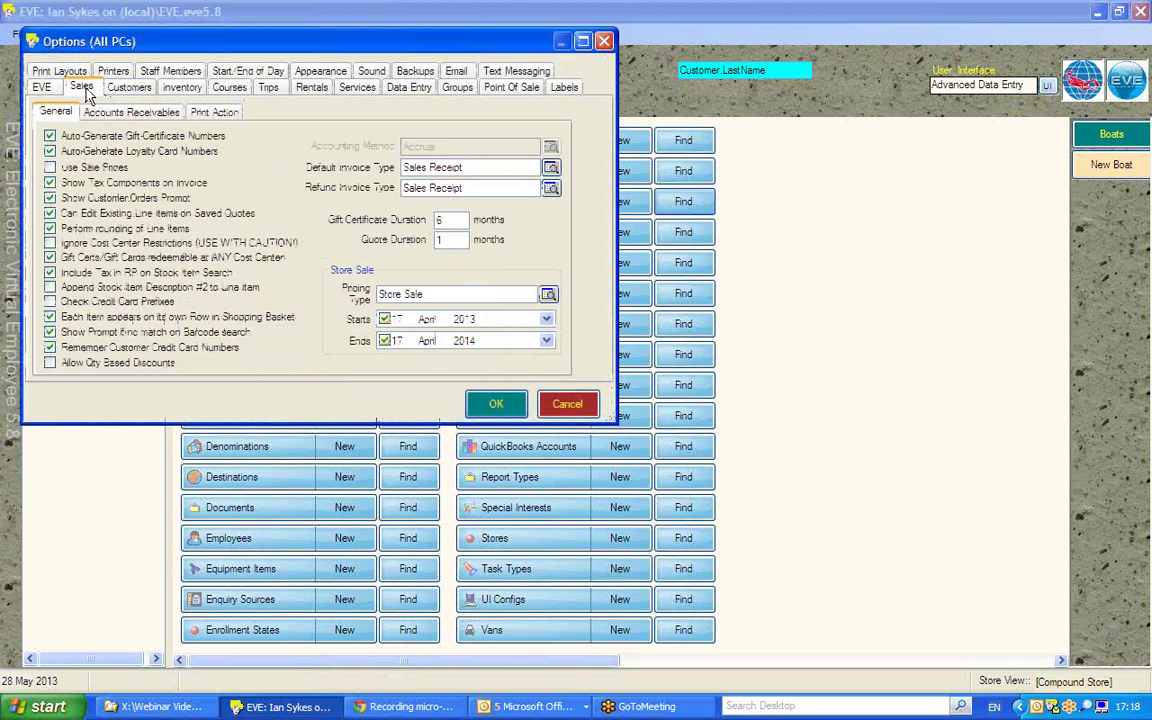
pyautogui.click(129, 114)
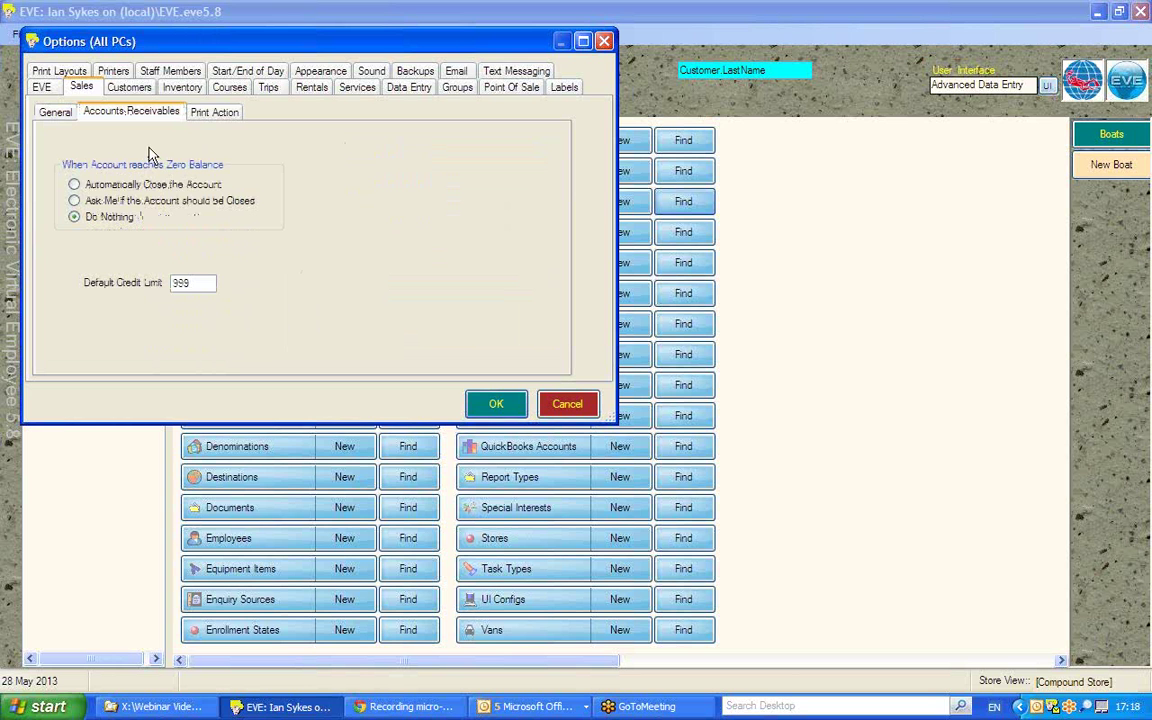
pyautogui.moveTo(196, 283); pyautogui.dragTo(170, 284)
pyautogui.click(490, 403)
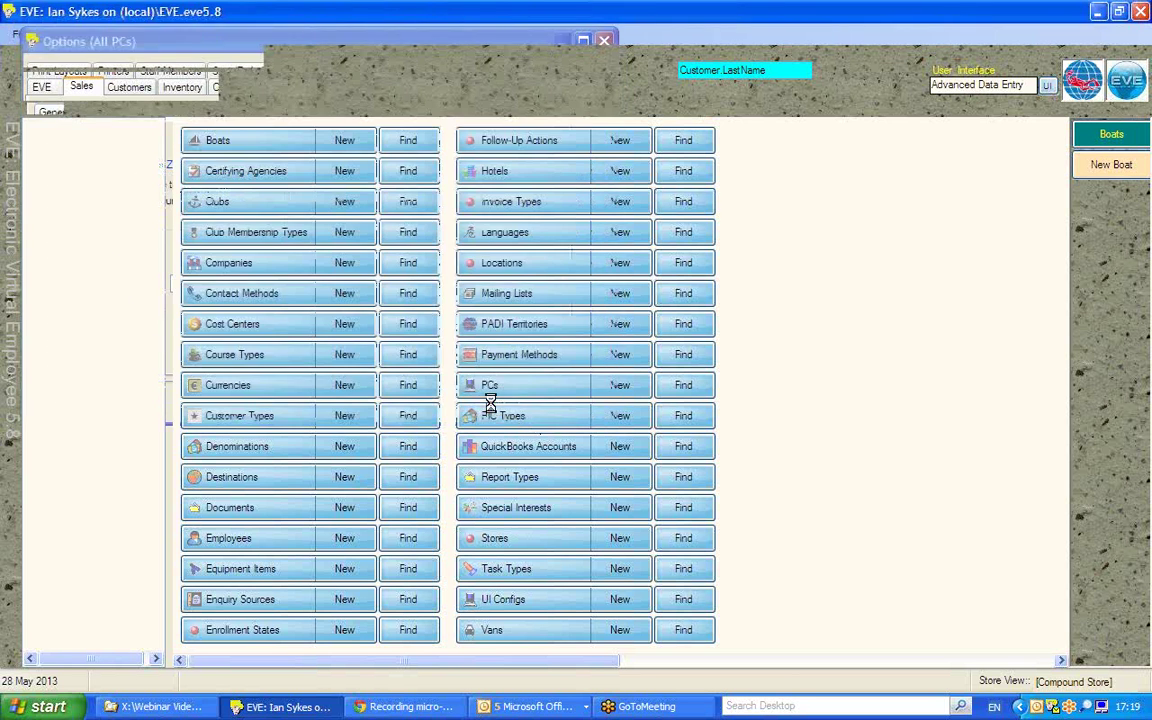
# - Search the employees by first name and open the matching employee's record at its Employee details
pyautogui.click(87, 312)
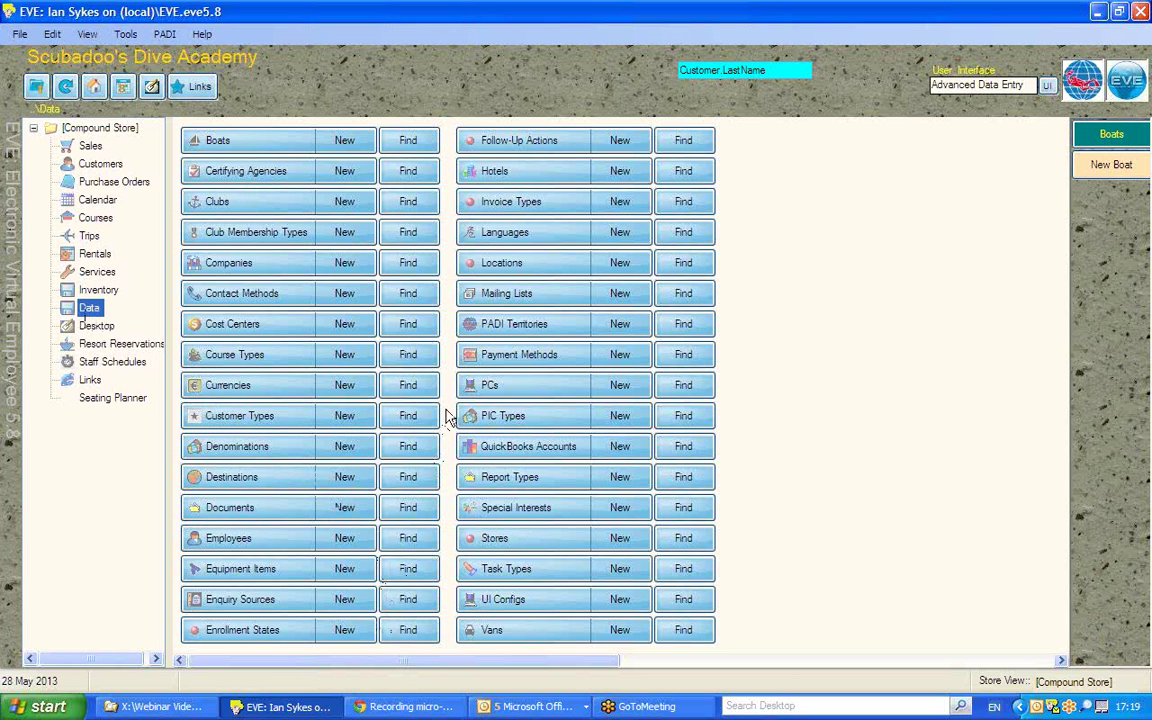
pyautogui.click(393, 537)
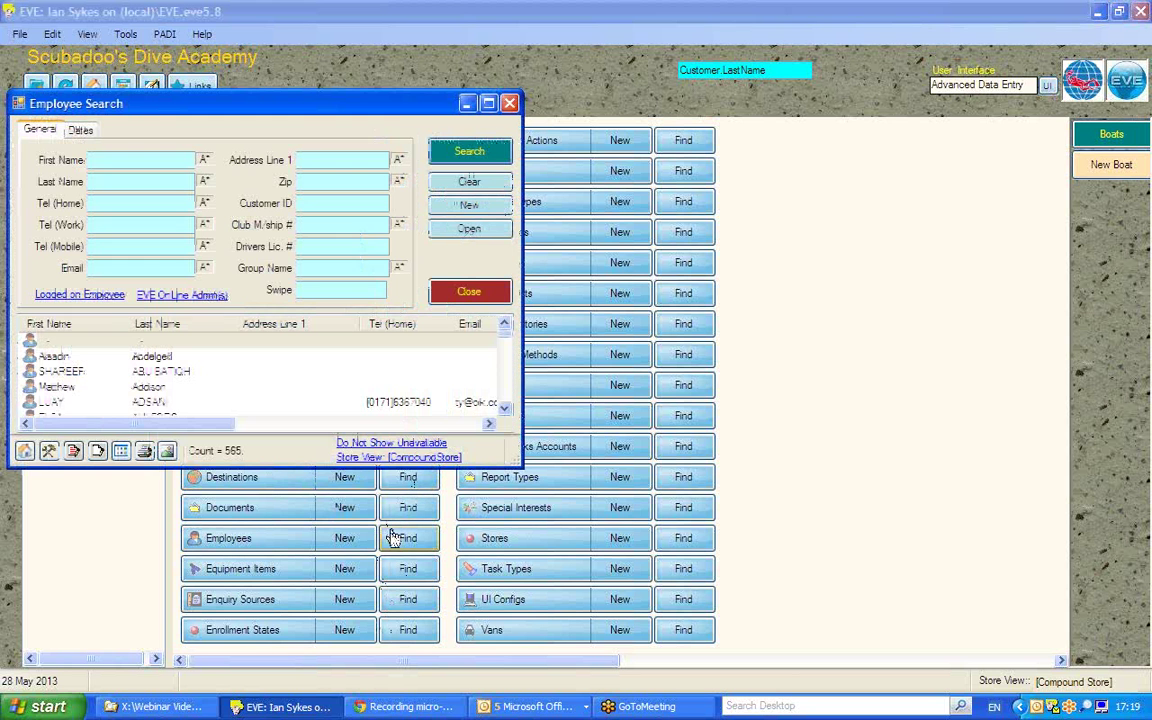
pyautogui.click(91, 160)
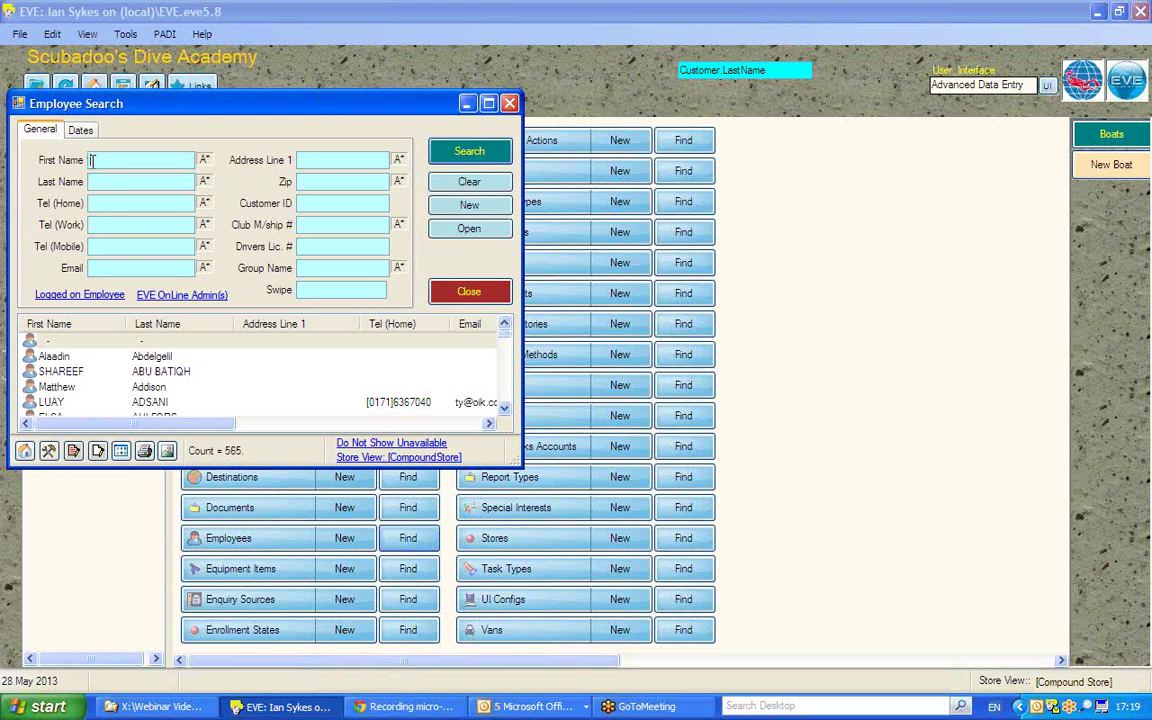
pyautogui.write('ian')
pyautogui.press('Tab')
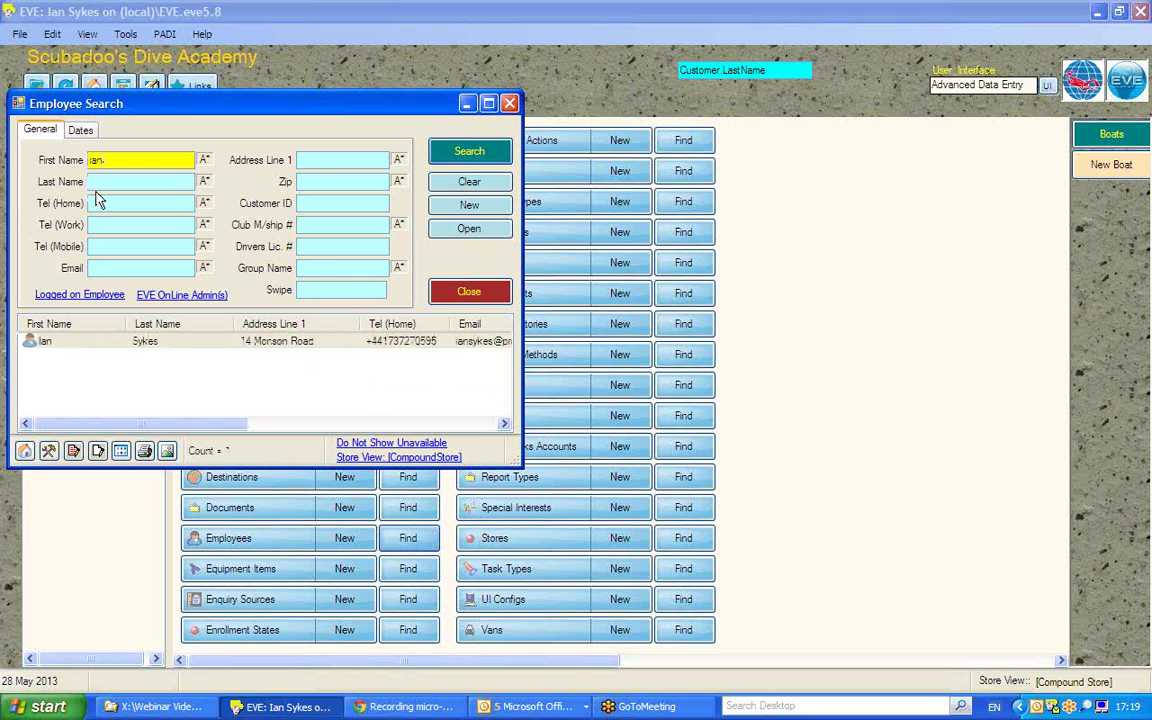
pyautogui.doubleClick(62, 343)
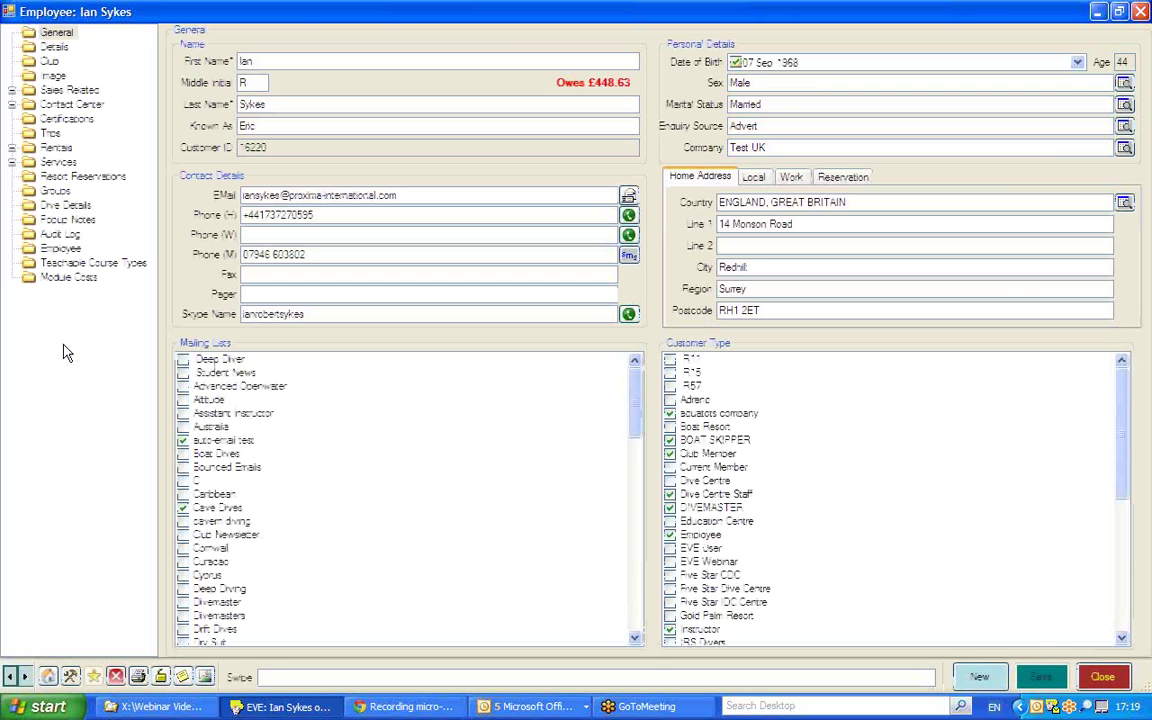
pyautogui.click(55, 250)
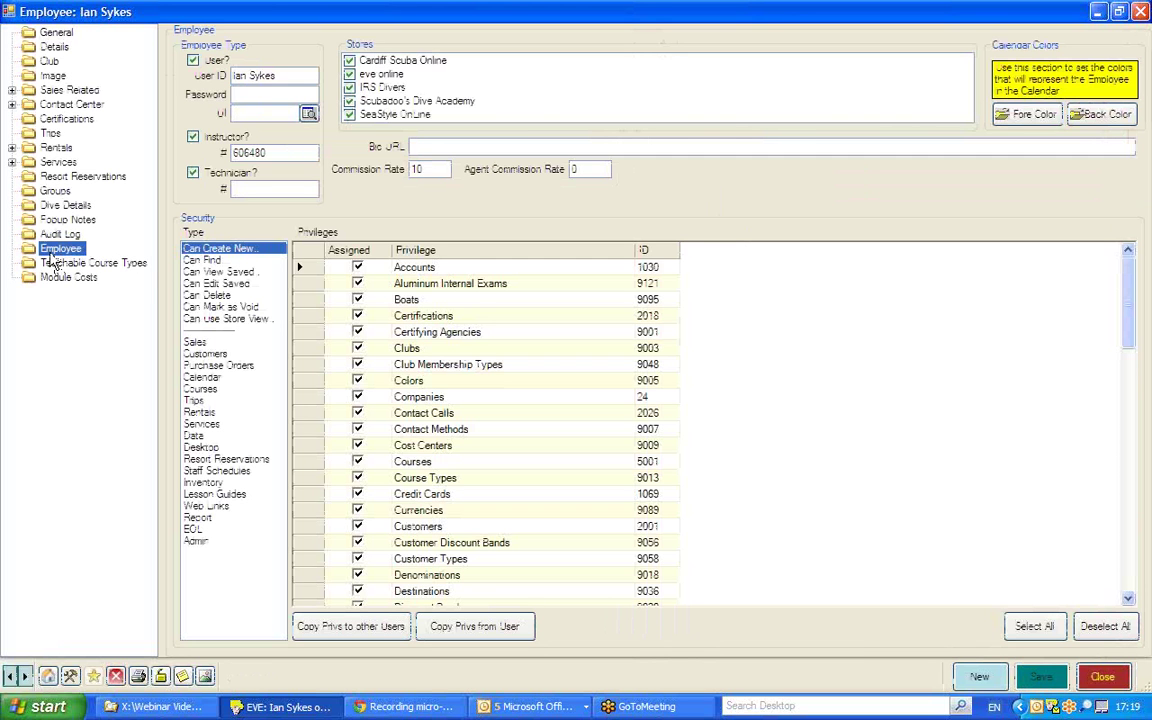
# - Review the employee's create, find, view, edit, delete and Sales privileges, and close the record and the employee search
pyautogui.click(357, 268)
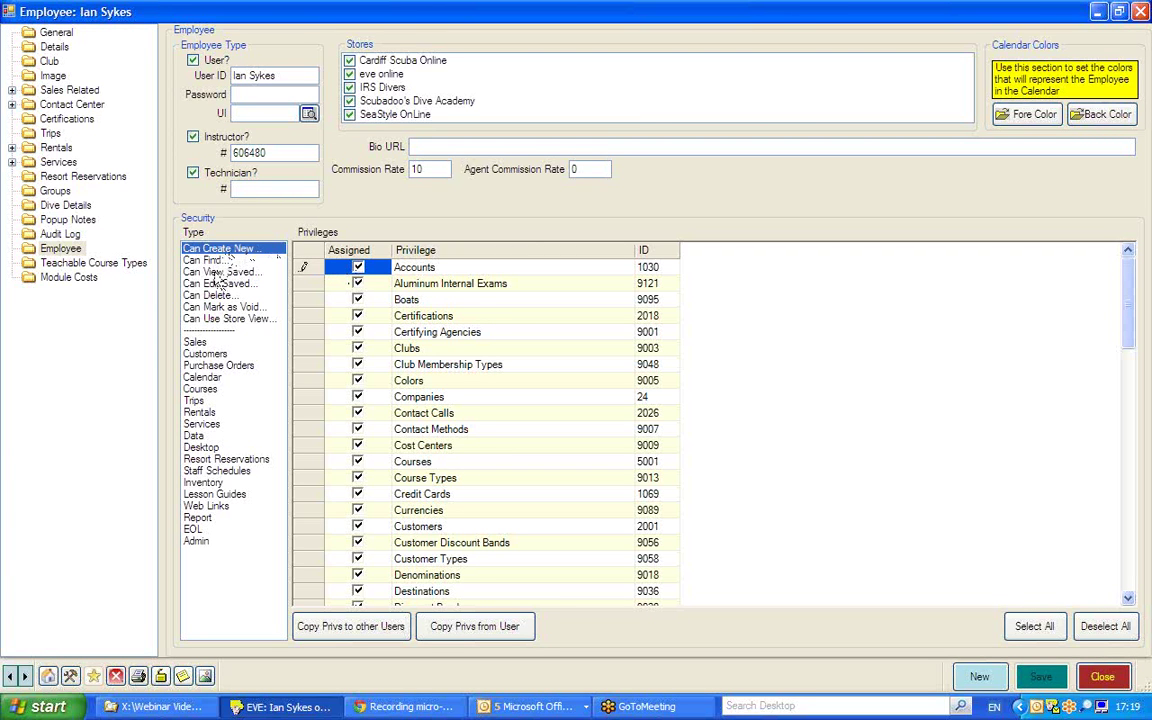
pyautogui.click(203, 260)
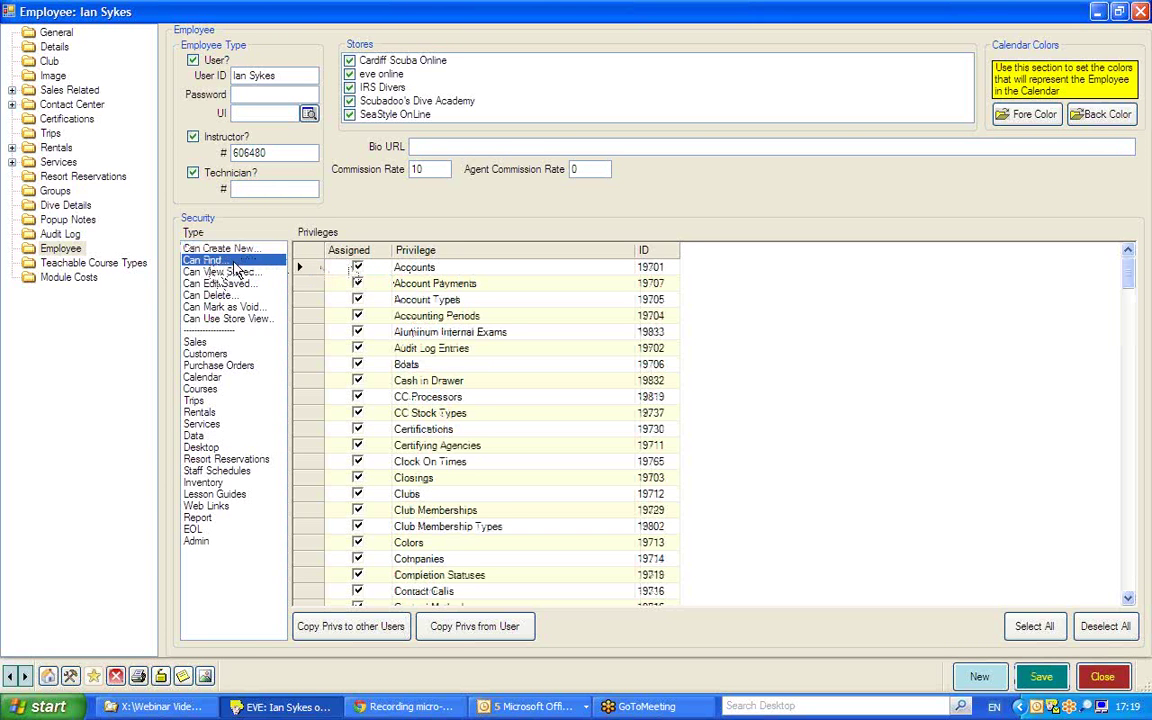
pyautogui.click(228, 272)
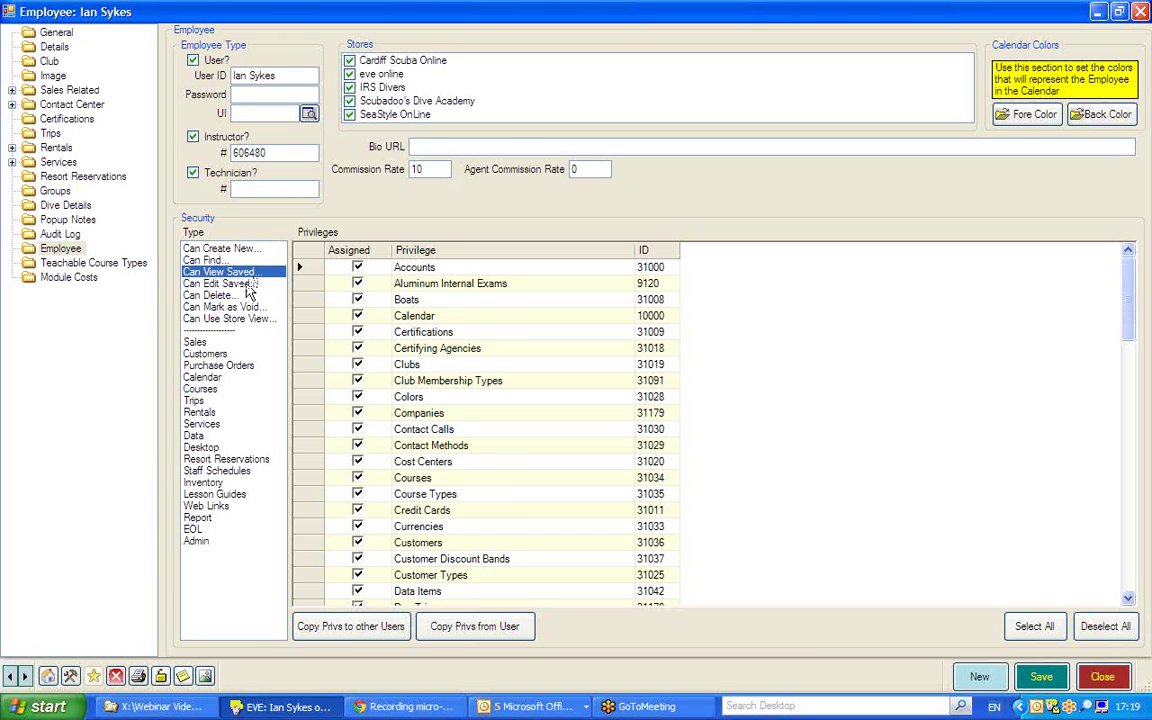
pyautogui.click(234, 284)
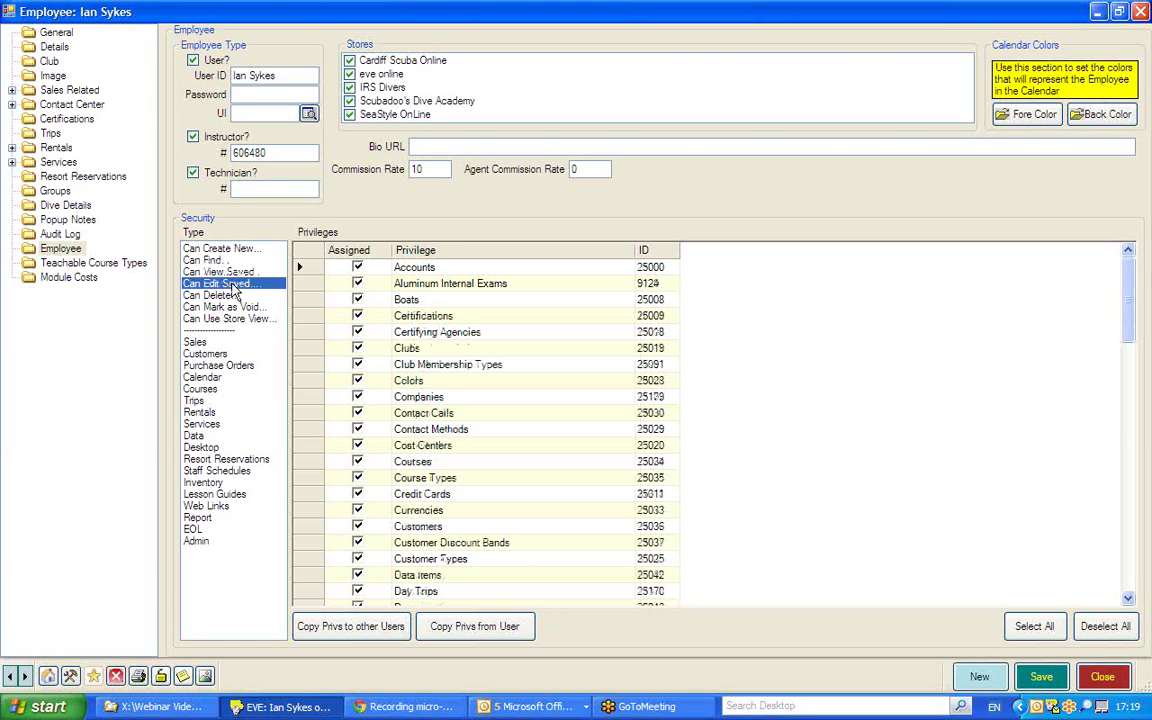
pyautogui.click(206, 295)
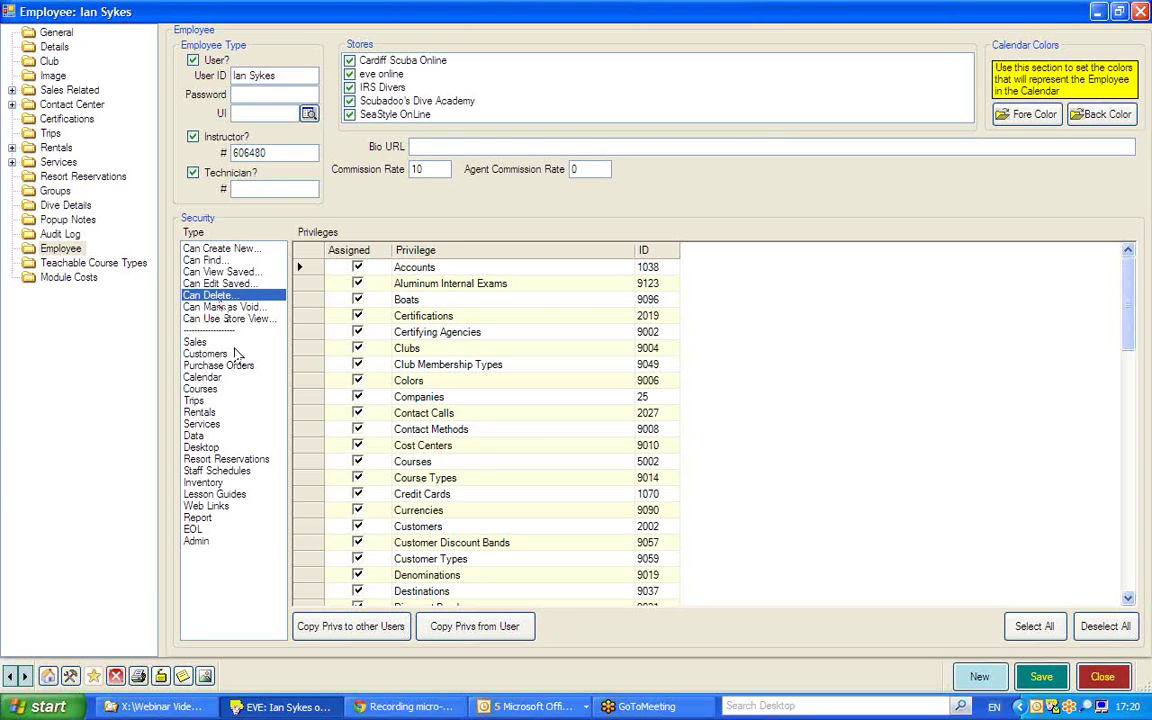
pyautogui.click(197, 343)
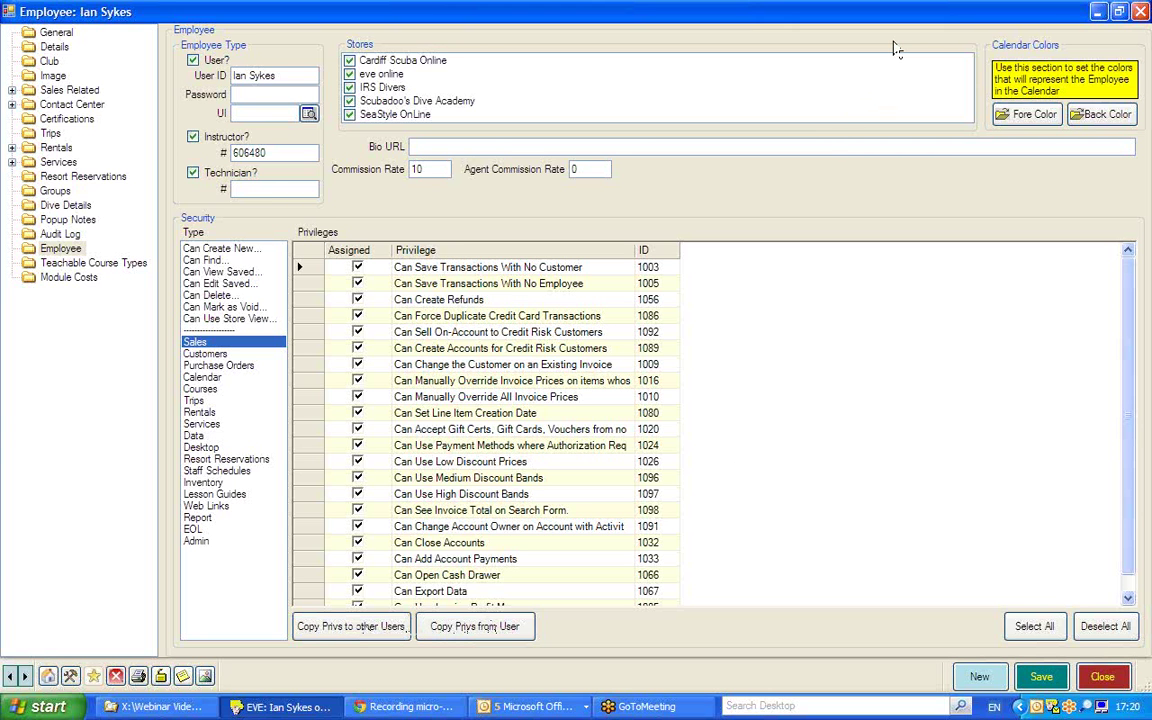
pyautogui.click(1103, 678)
pyautogui.click(517, 482)
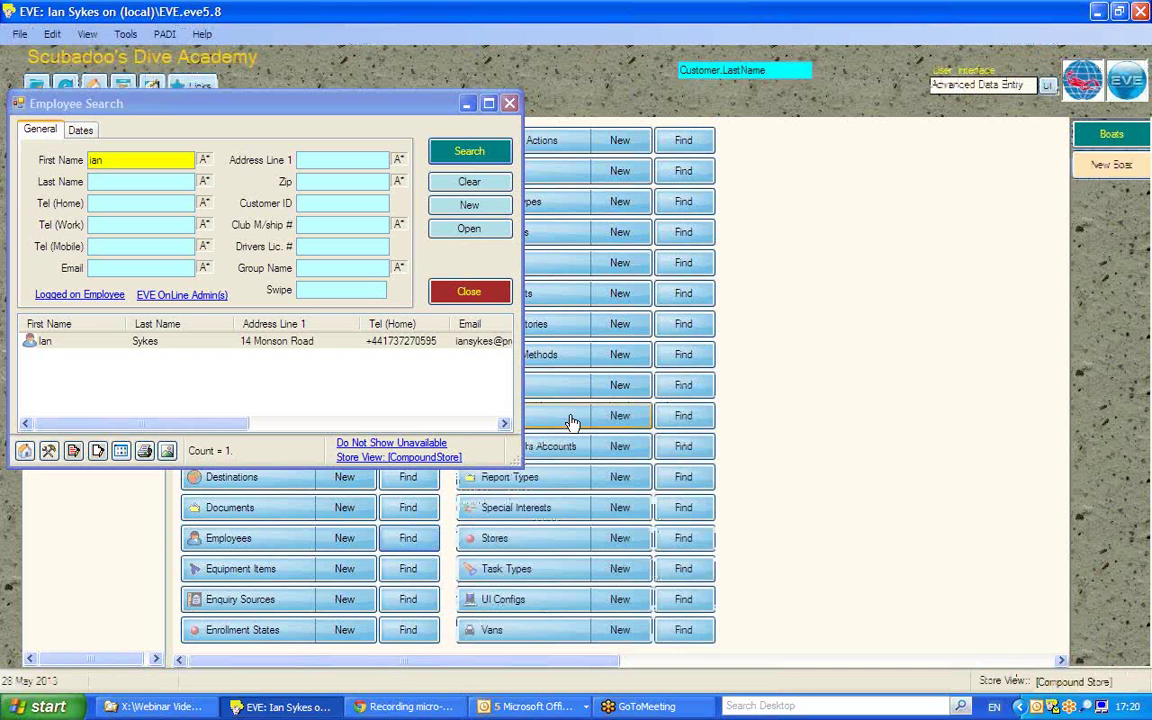
pyautogui.click(464, 294)
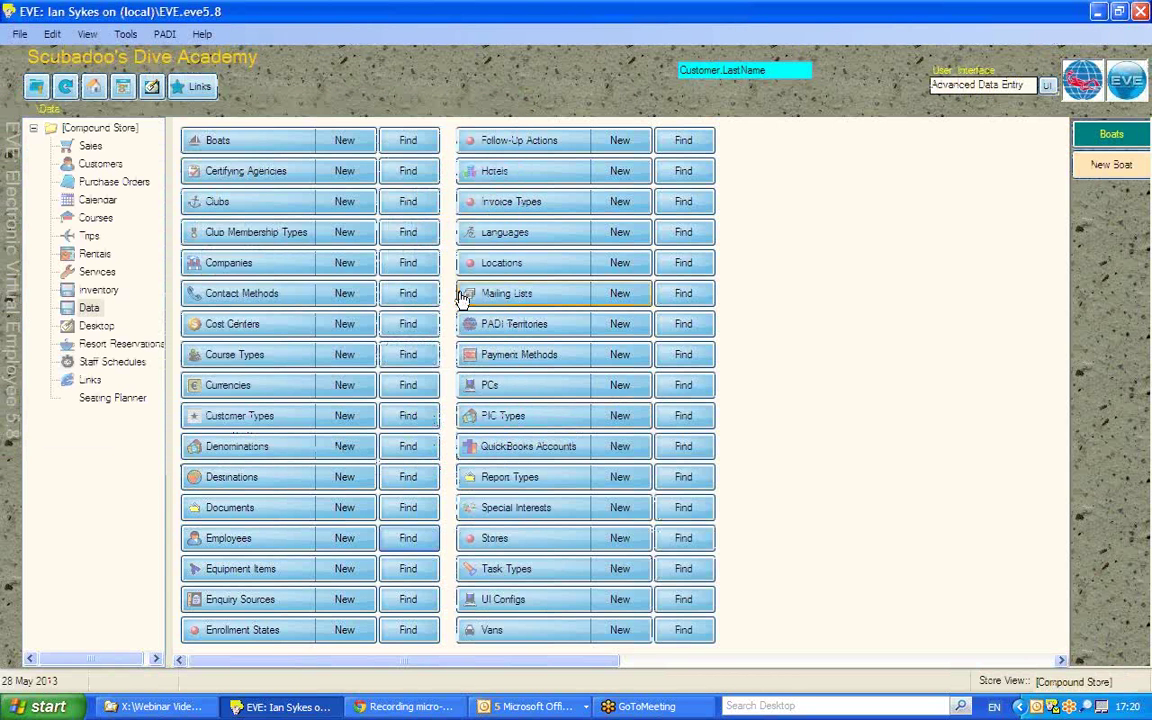
# - Start a new sales invoice and assign the first customer found by searching for "ru", dismissing the customer summary
pyautogui.click(86, 148)
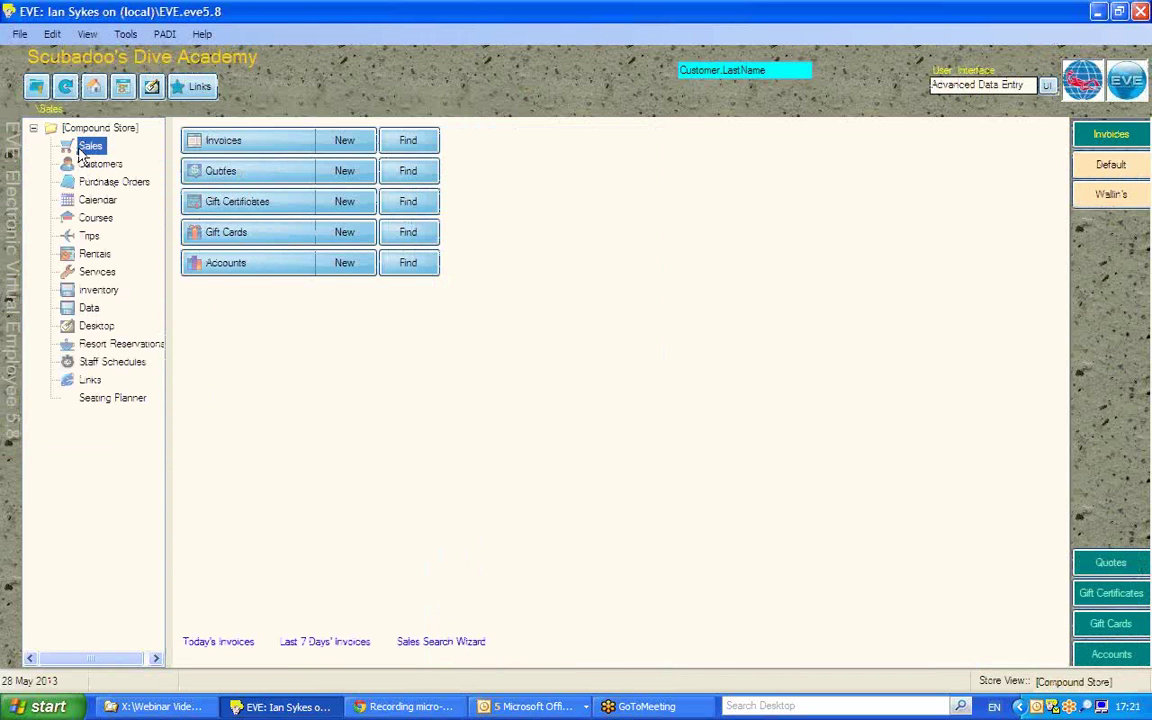
pyautogui.click(328, 147)
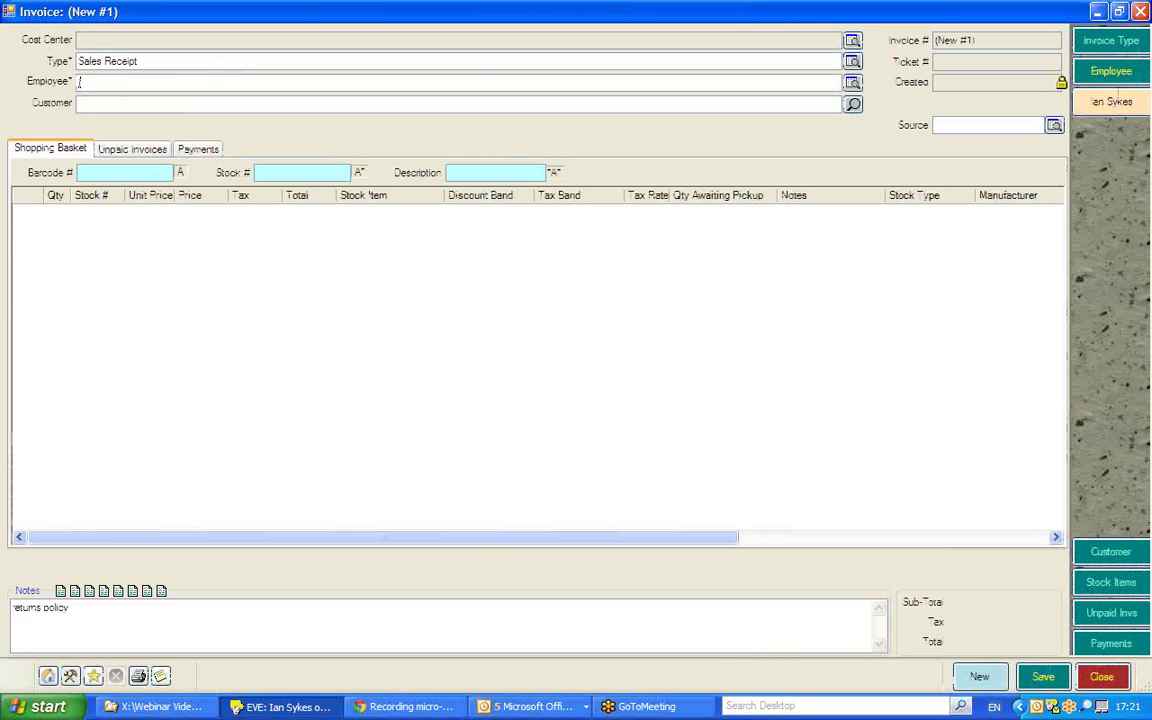
pyautogui.click(128, 104)
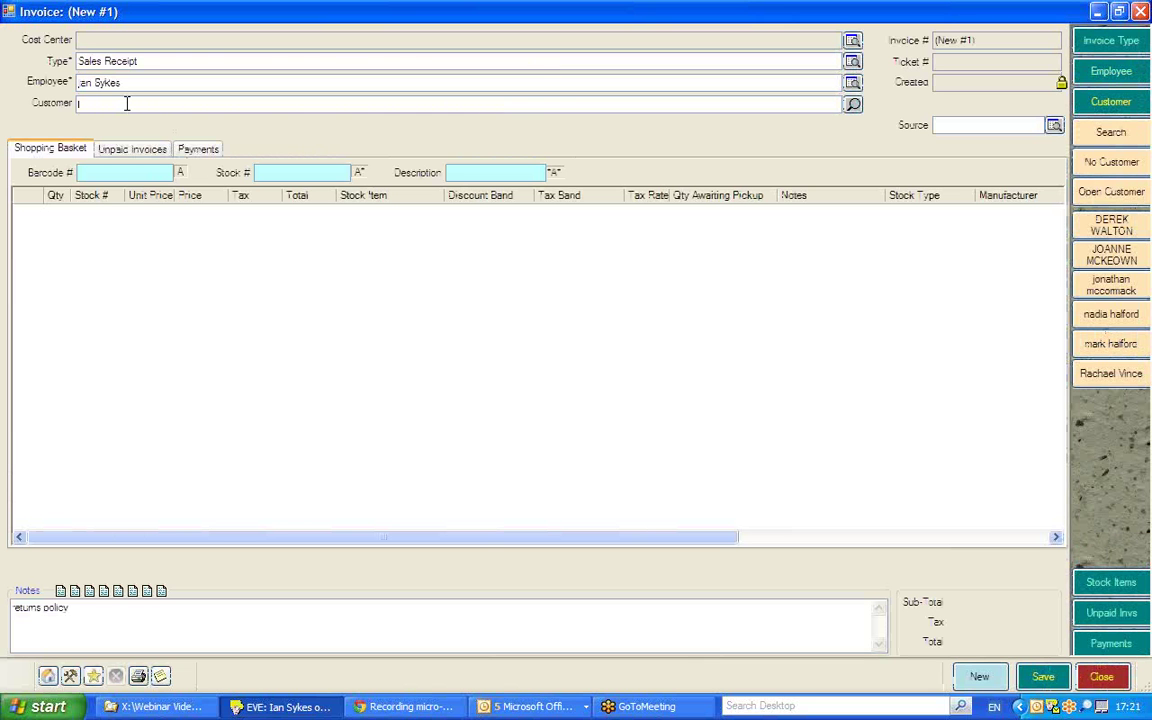
pyautogui.write('ru')
pyautogui.press('Return')
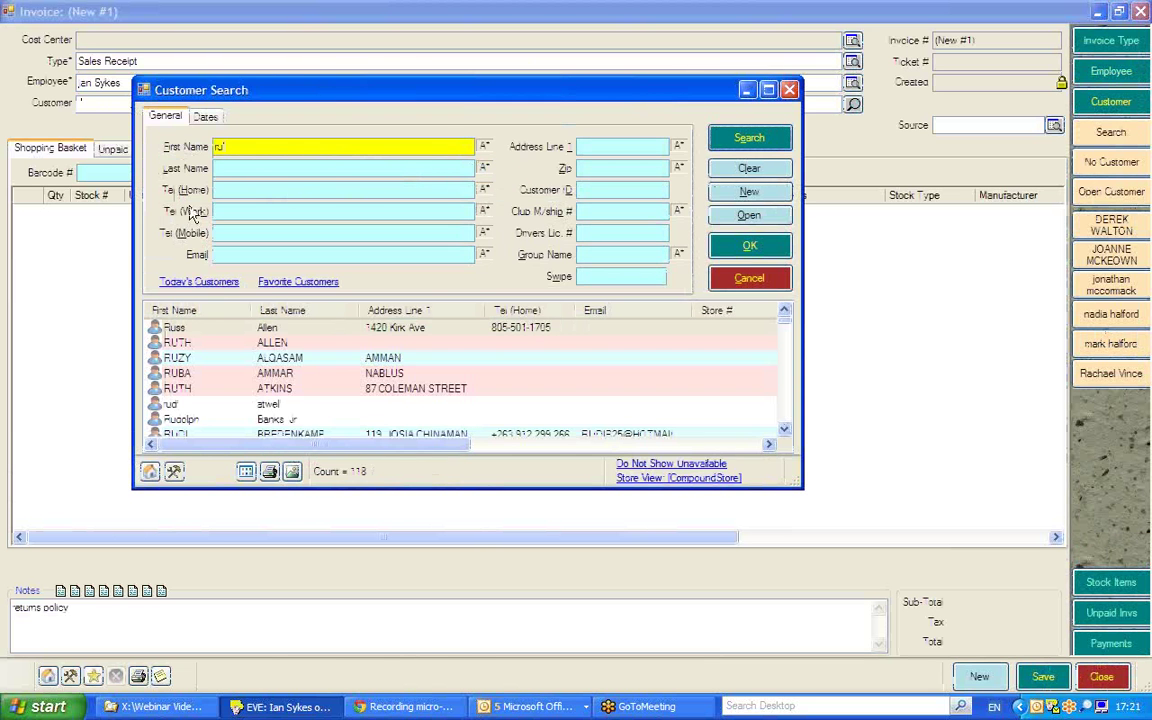
pyautogui.click(222, 328)
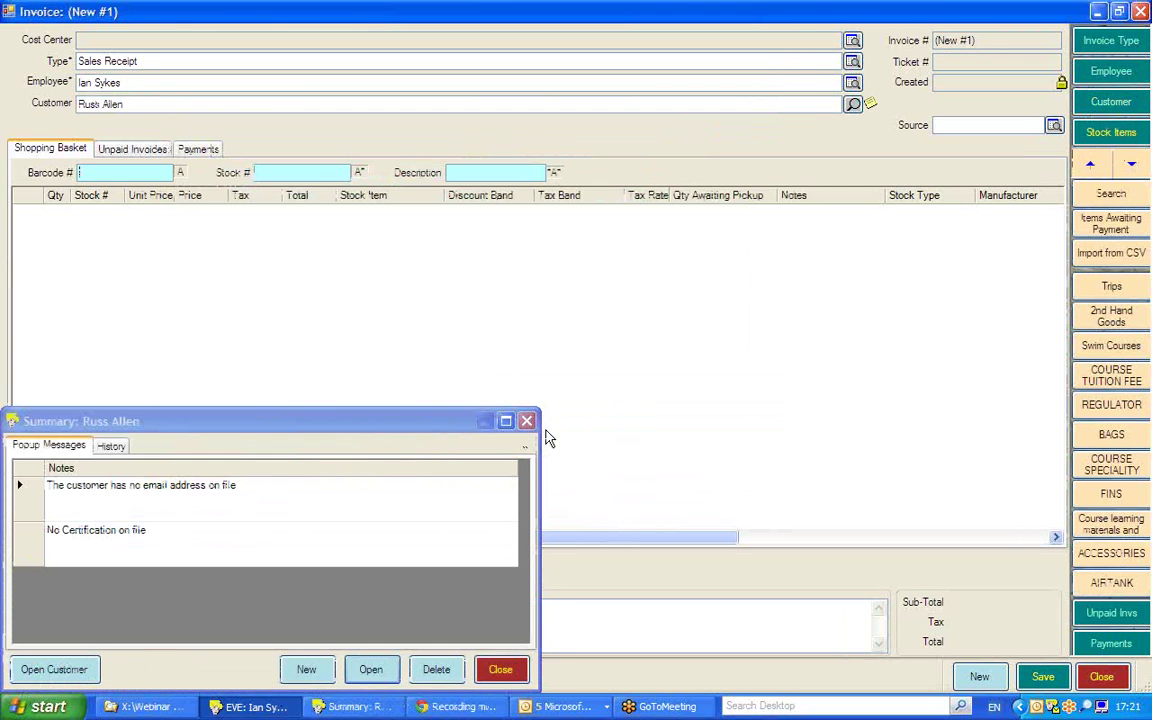
pyautogui.click(527, 421)
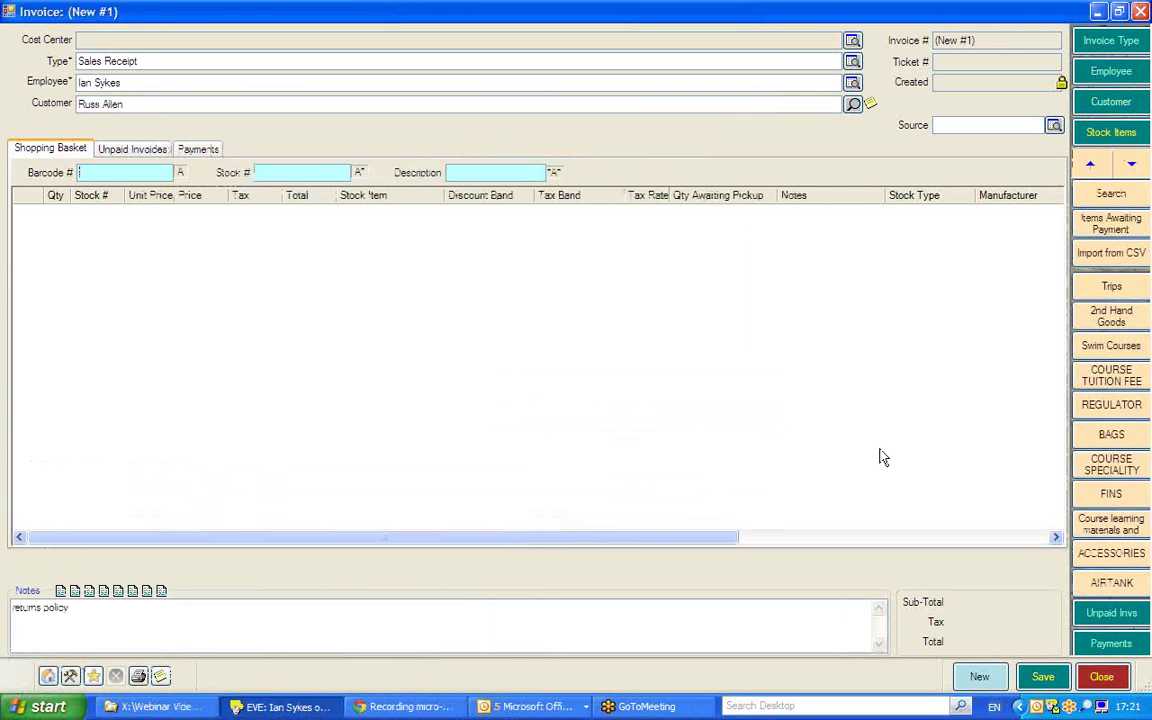
# - Add the 22 Litre Buffalo Dry Bag from the BAGS stock items to the invoice with a quantity of 5
pyautogui.click(1111, 434)
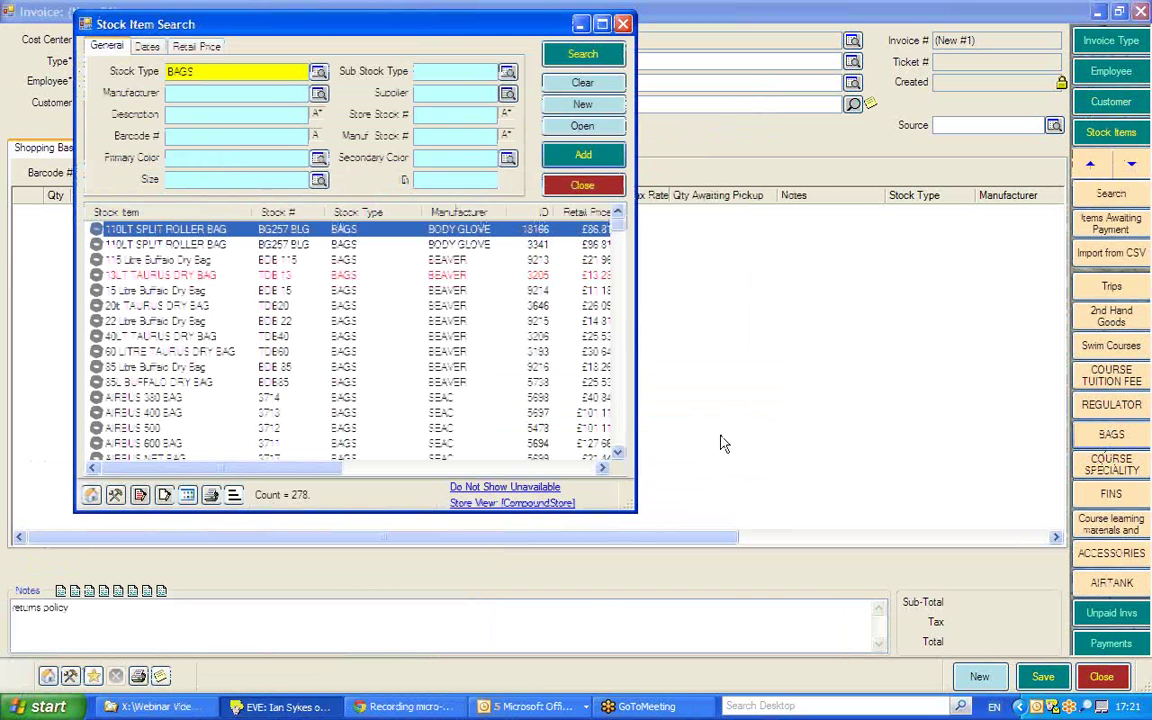
pyautogui.click(130, 320)
pyautogui.doubleClick(130, 320)
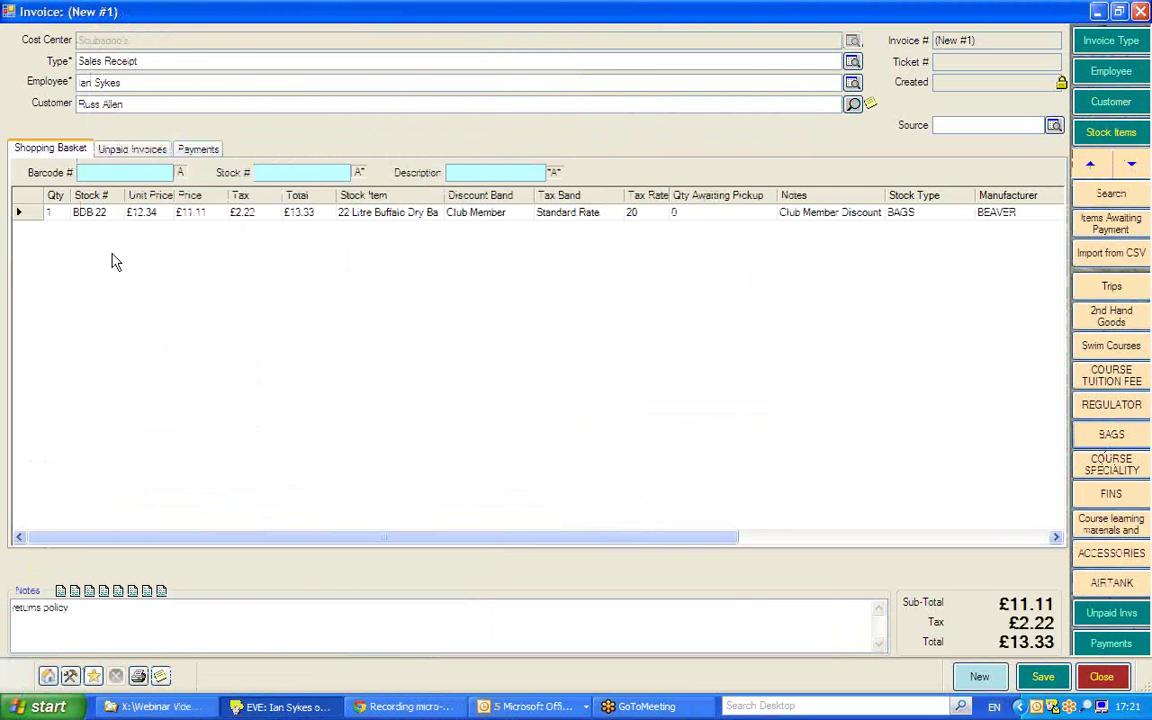
pyautogui.click(54, 214)
pyautogui.write('5')
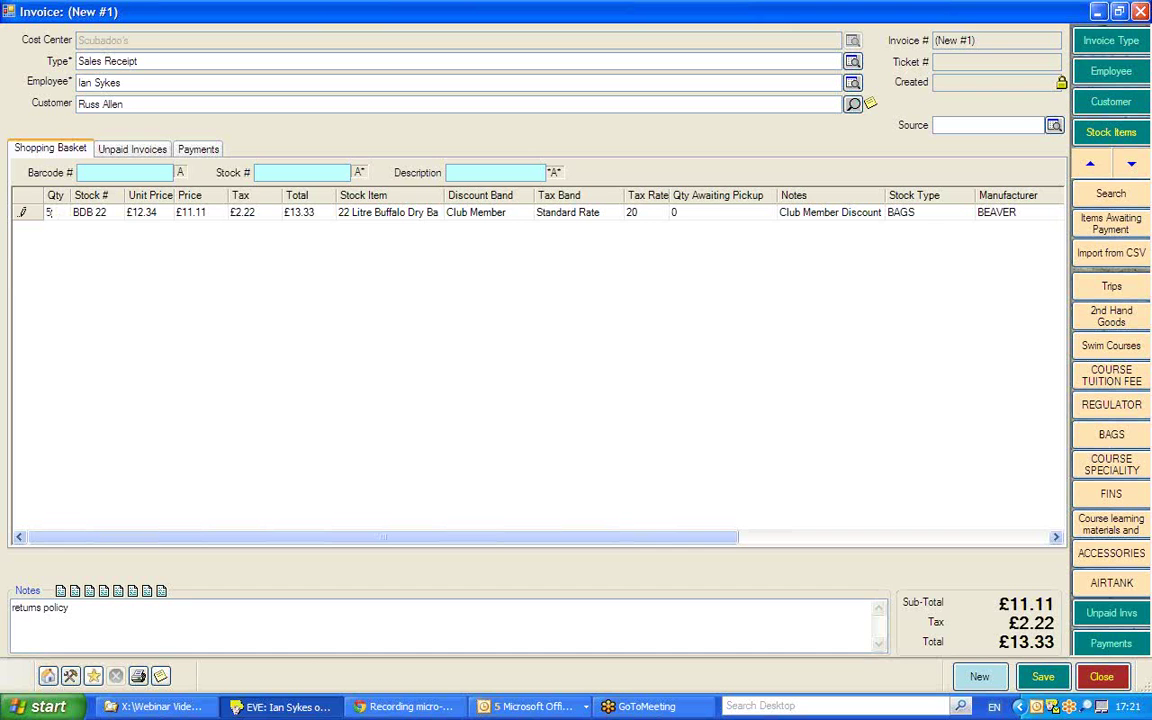
pyautogui.click(132, 212)
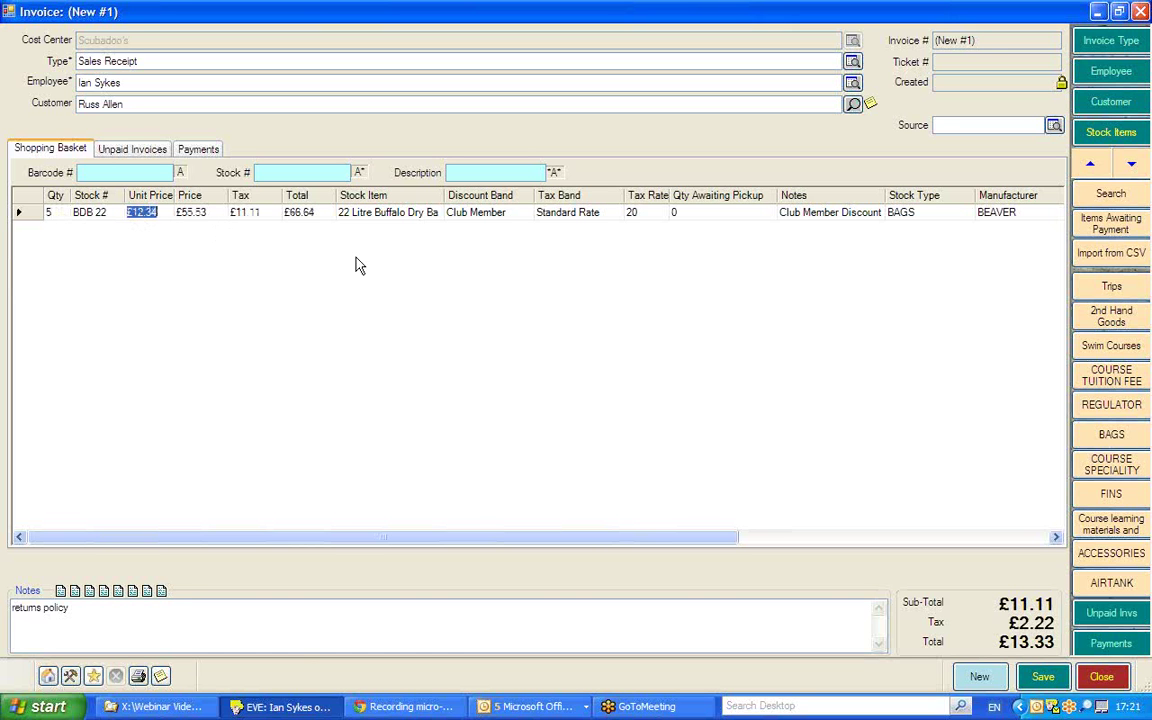
# - Choose On Account as the payment method for the invoice
pyautogui.click(1116, 645)
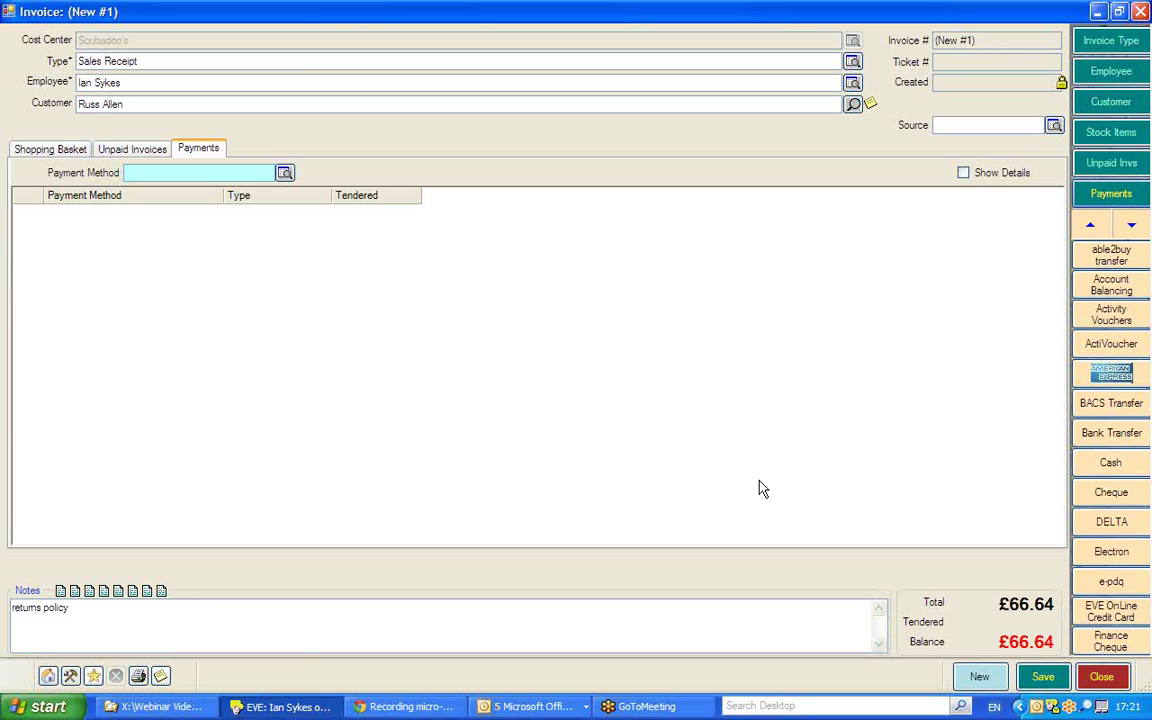
pyautogui.click(1125, 228)
pyautogui.click(1125, 228)
pyautogui.click(1125, 228)
pyautogui.click(1125, 228)
pyautogui.click(1118, 230)
pyautogui.click(1118, 230)
pyautogui.click(1118, 230)
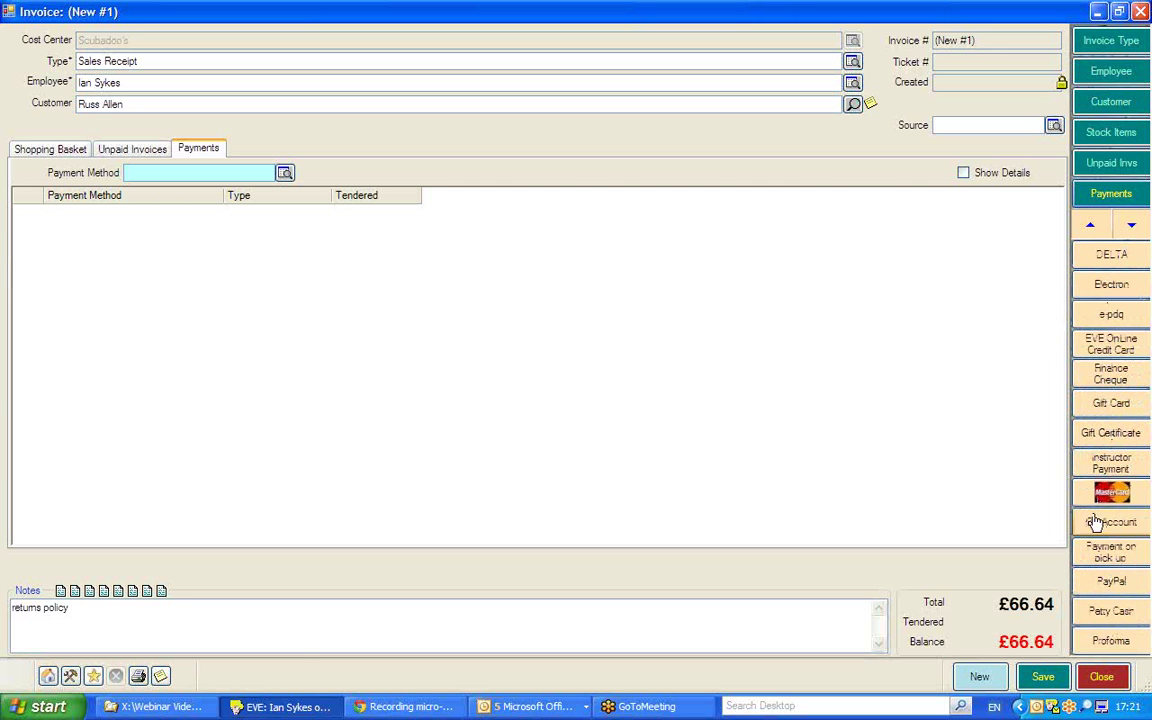
pyautogui.click(1098, 530)
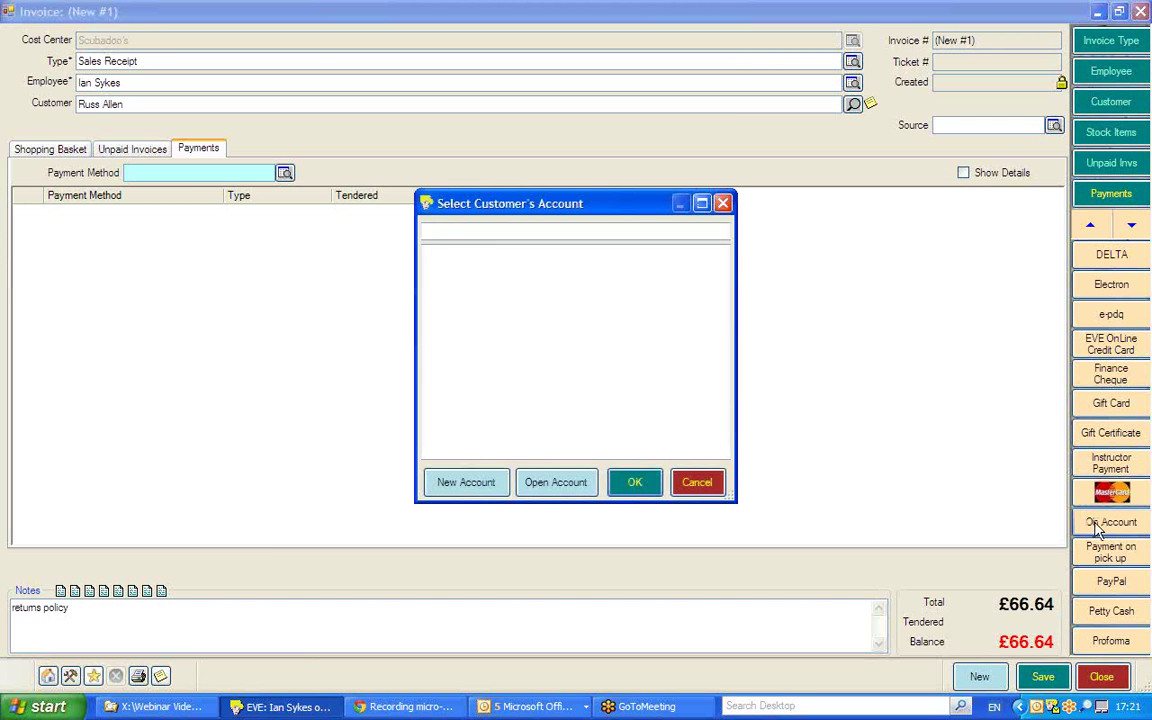
# - Create a new account for the customer with a credit limit of £100.00 and the General account type
pyautogui.click(478, 483)
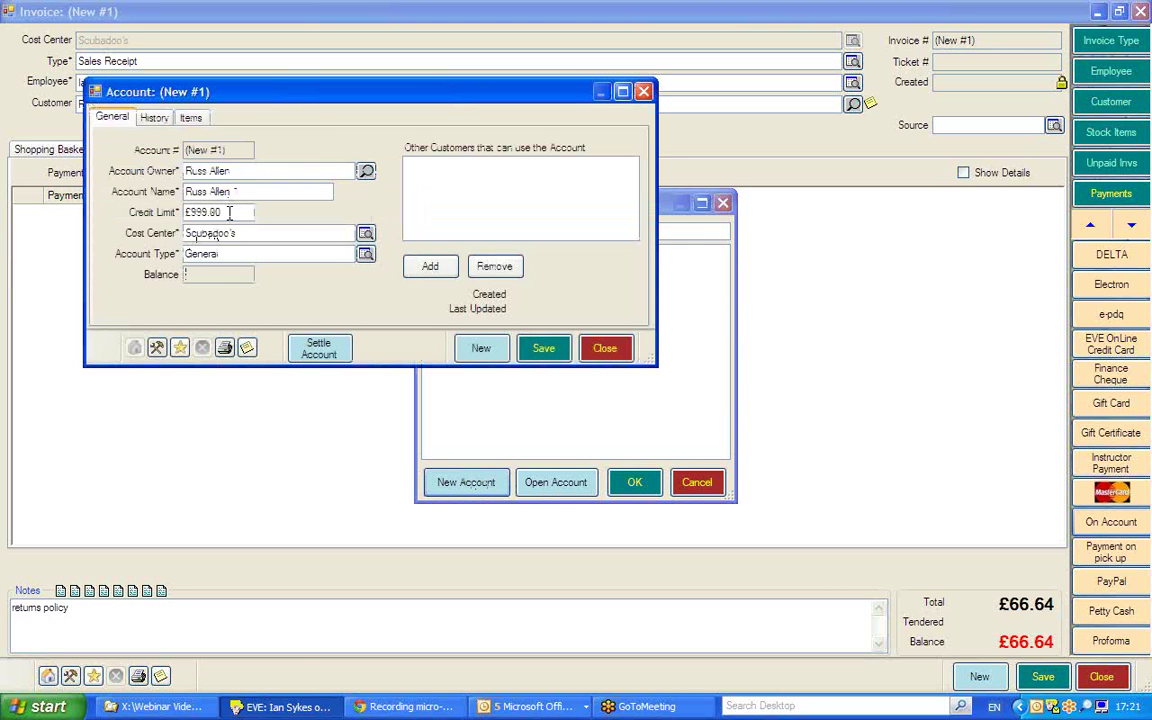
pyautogui.moveTo(231, 212); pyautogui.dragTo(157, 208)
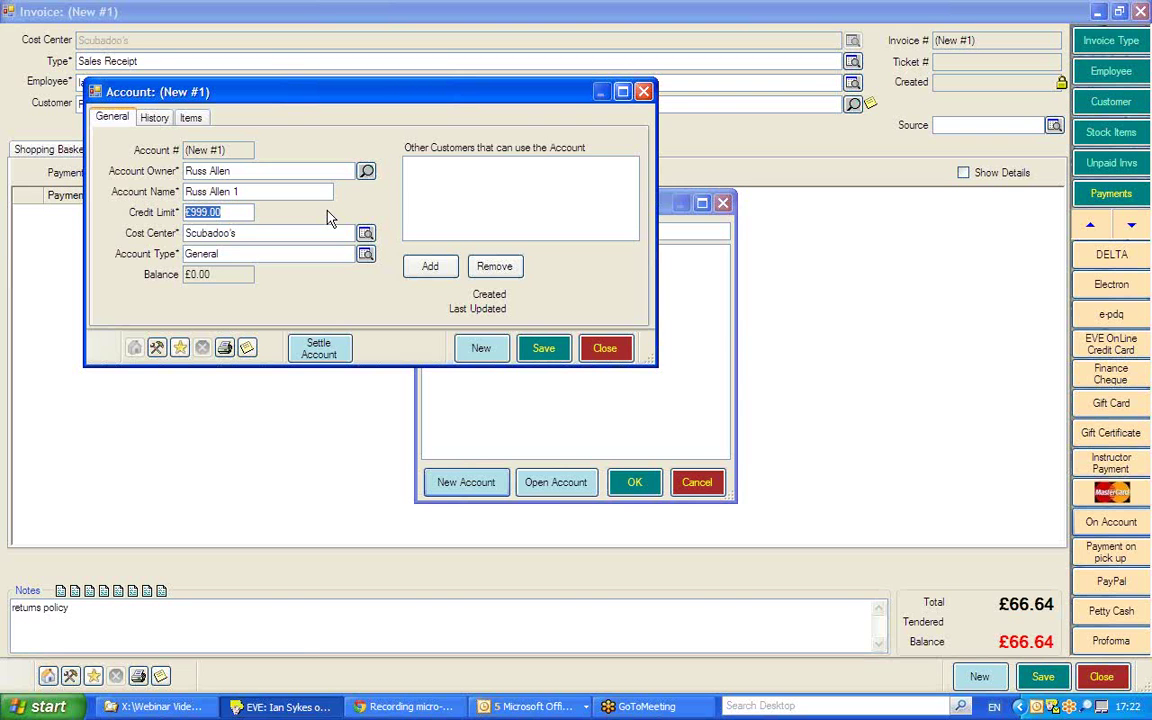
pyautogui.write('1000')
pyautogui.click(245, 193)
pyautogui.write('100')
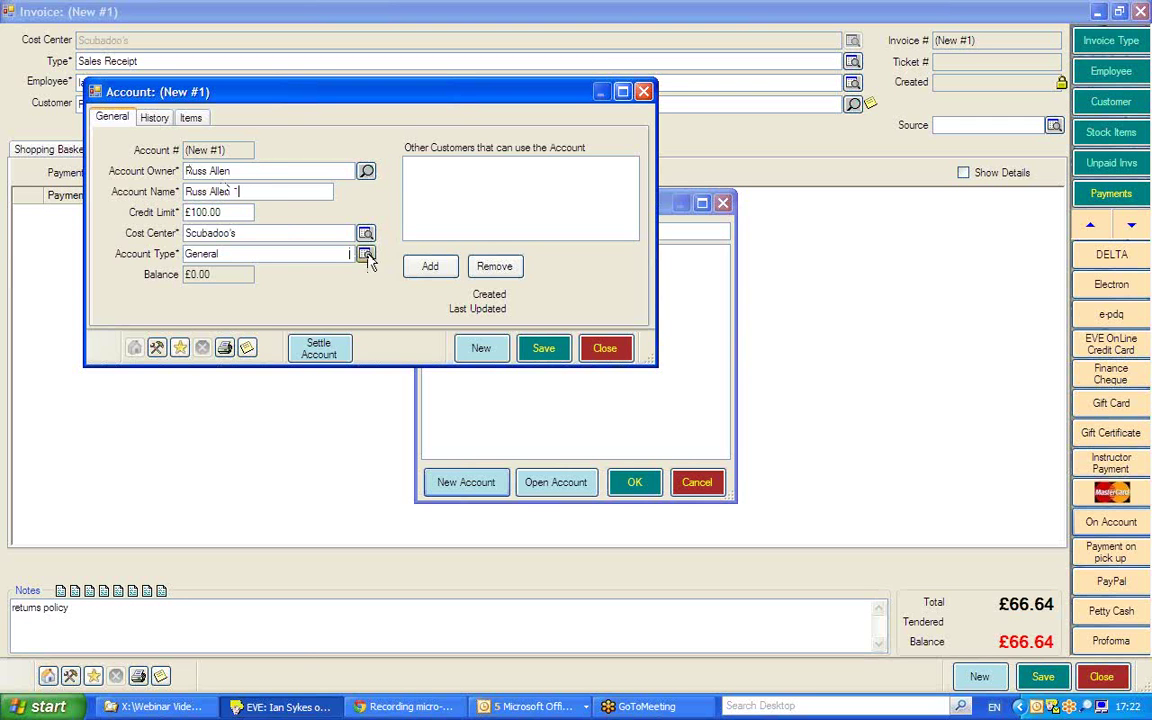
pyautogui.click(366, 254)
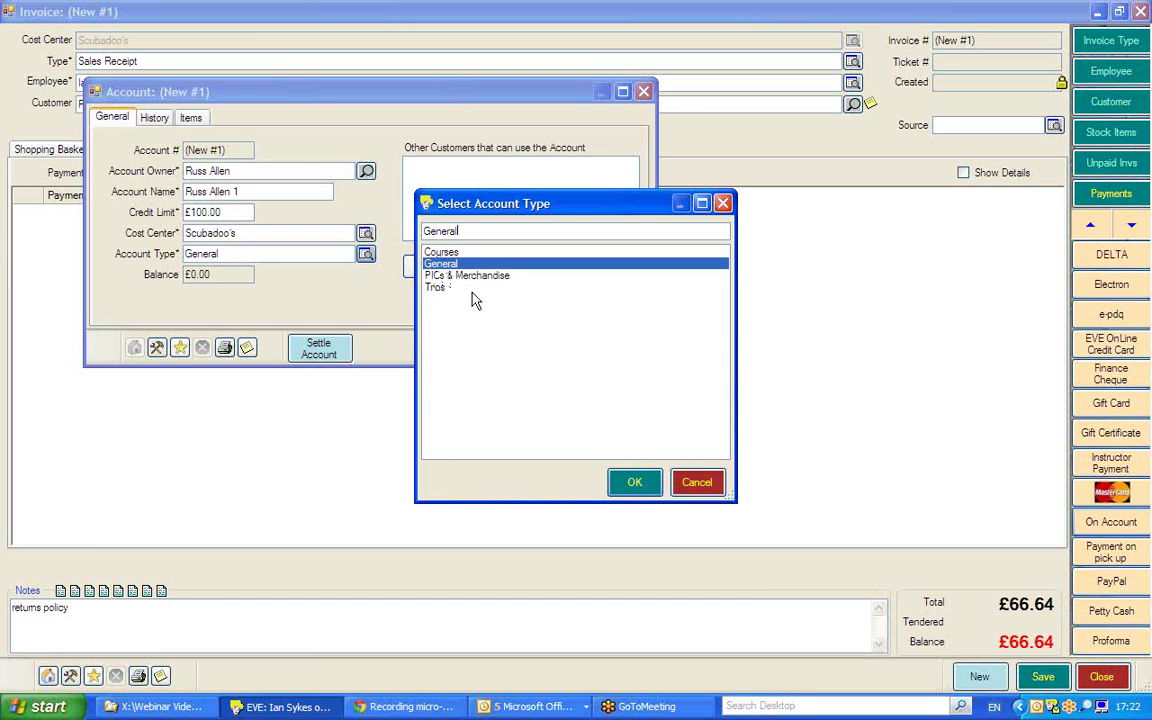
pyautogui.click(632, 485)
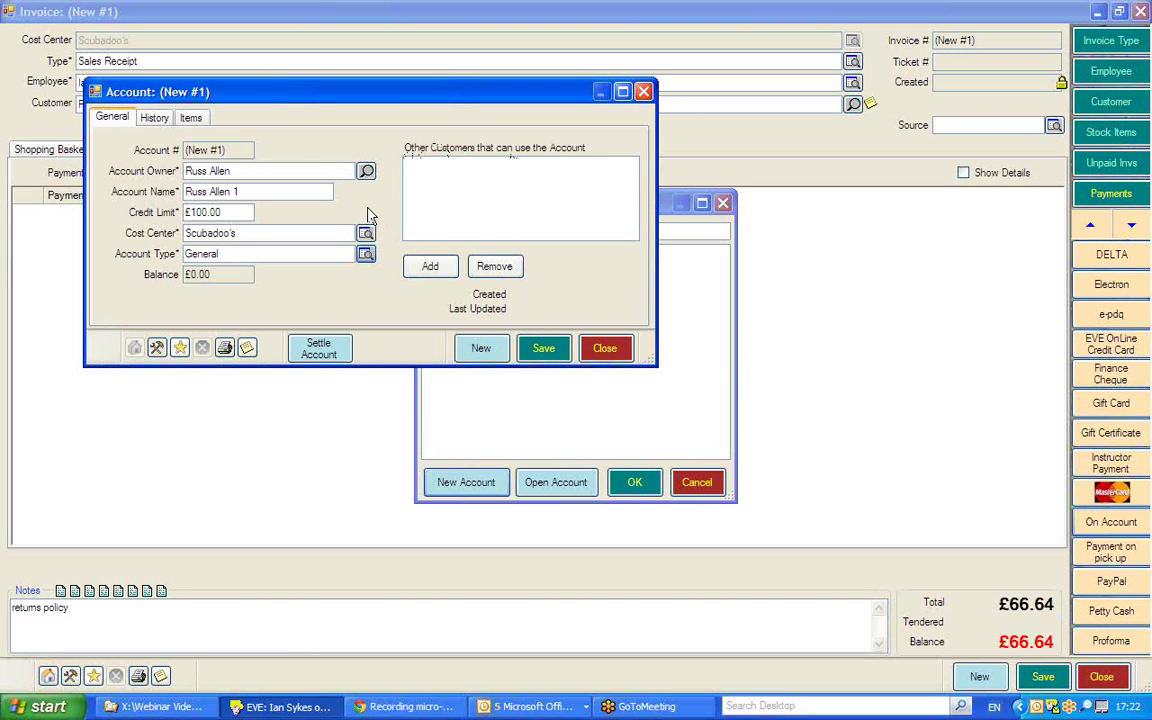
# - Add the seventh customer found by a partial last-name search as another customer who can use the account
pyautogui.click(430, 267)
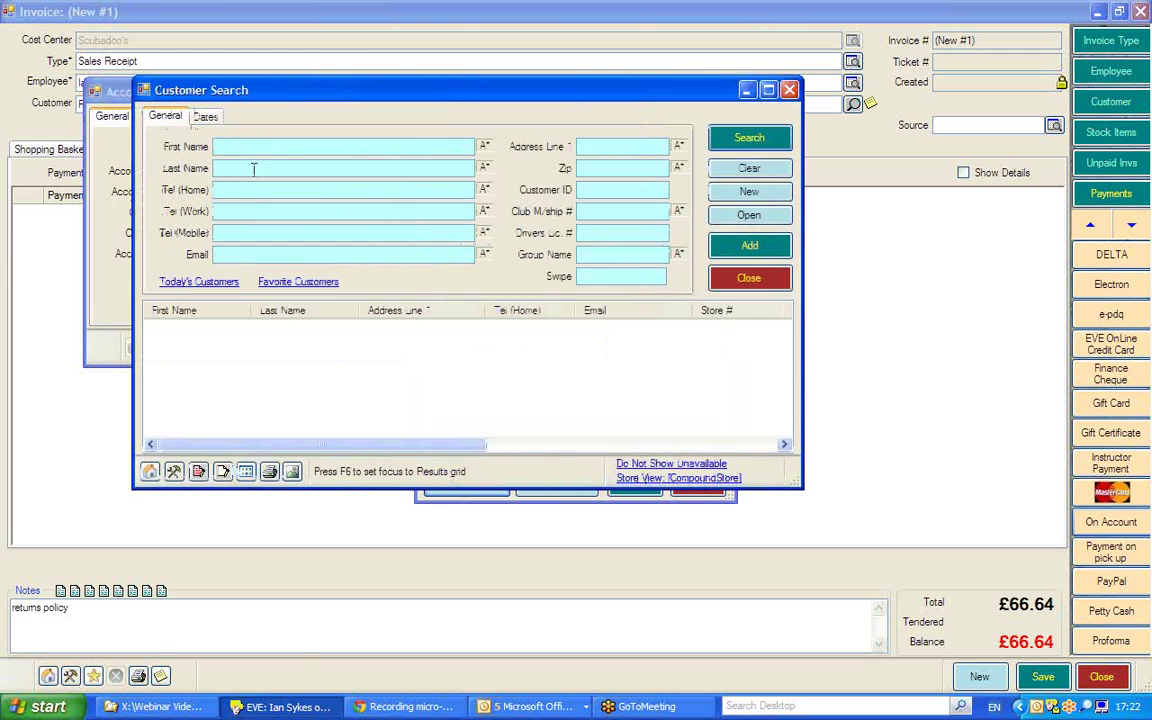
pyautogui.click(220, 168)
pyautogui.write('all')
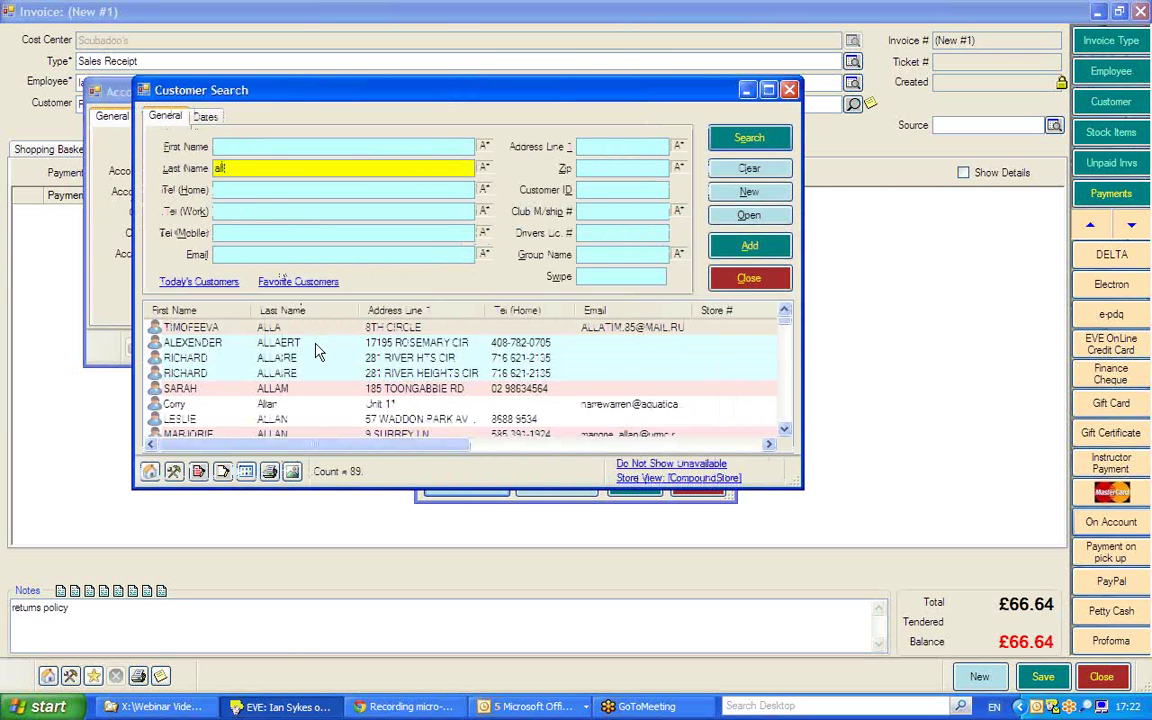
pyautogui.write('e')
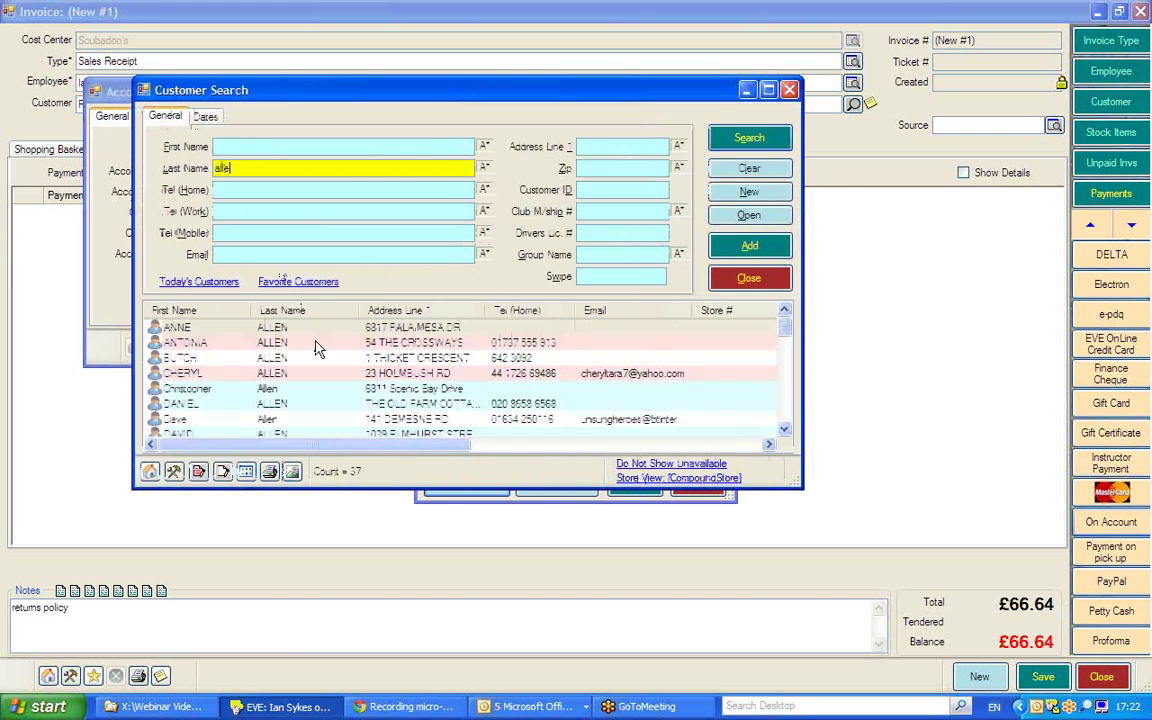
pyautogui.doubleClick(280, 422)
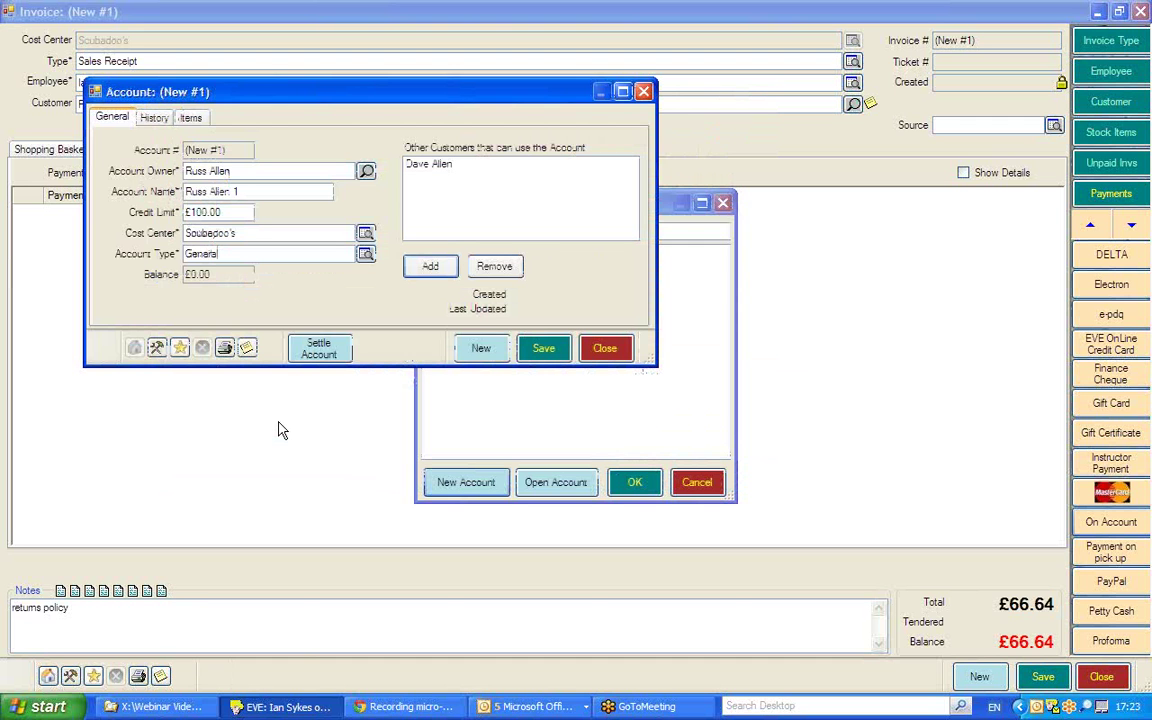
# - Save and close the new account, and charge the full invoice amount to it
pyautogui.click(541, 347)
pyautogui.click(604, 349)
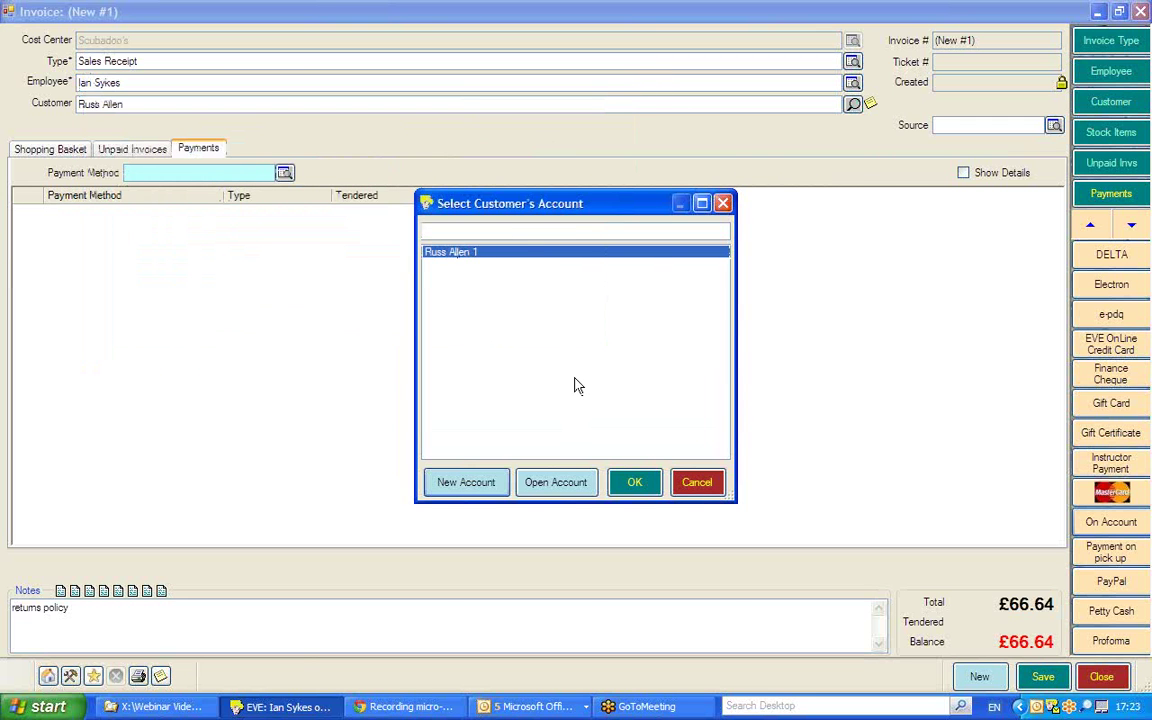
pyautogui.click(636, 483)
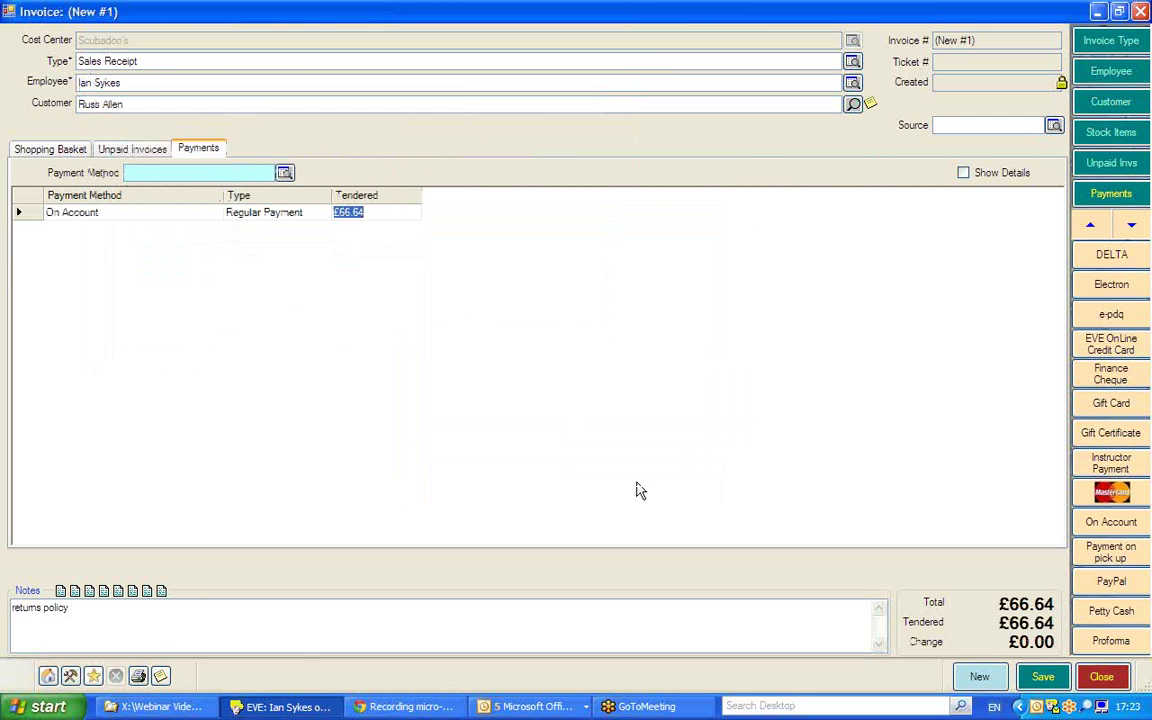
# - Check the invoice's payment line and basket item, and save the invoice without printing it
pyautogui.click(56, 214)
pyautogui.click(336, 212)
pyautogui.click(24, 148)
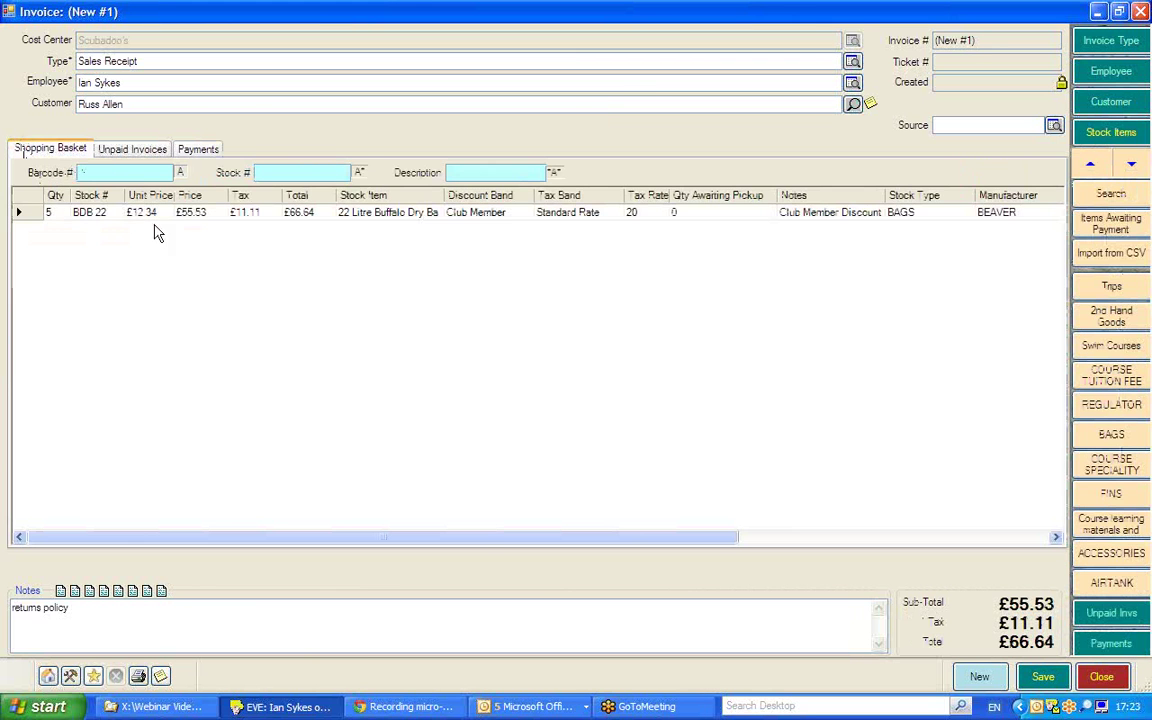
pyautogui.click(198, 149)
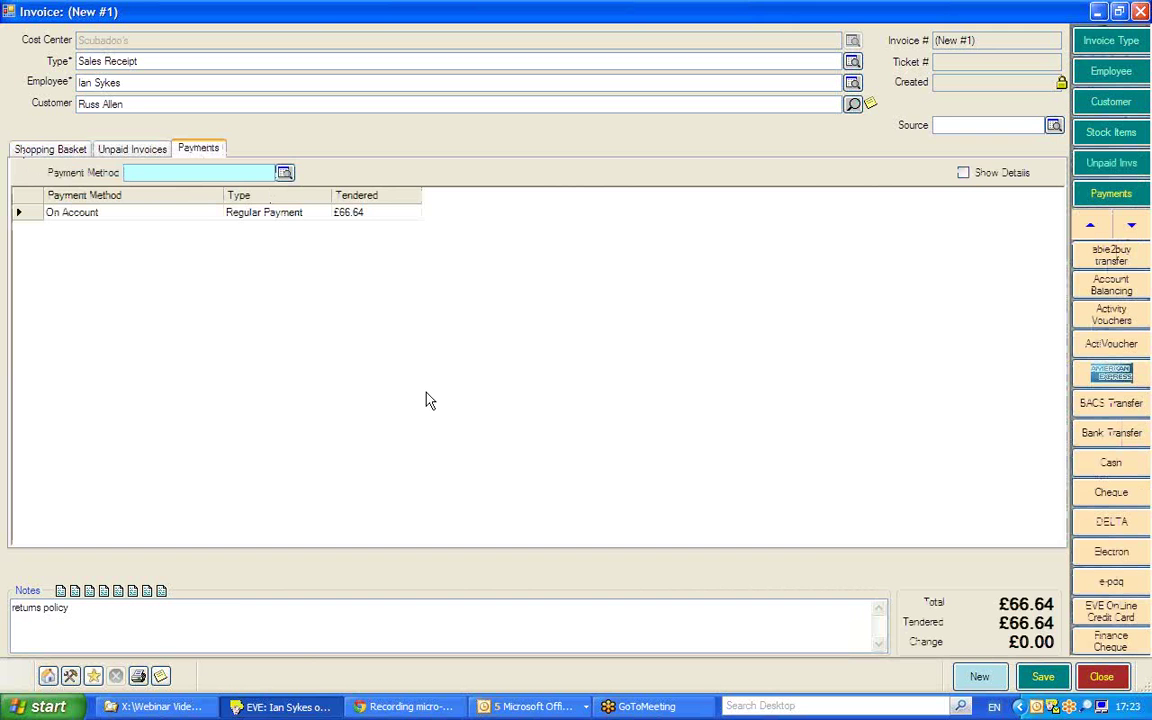
pyautogui.click(1043, 677)
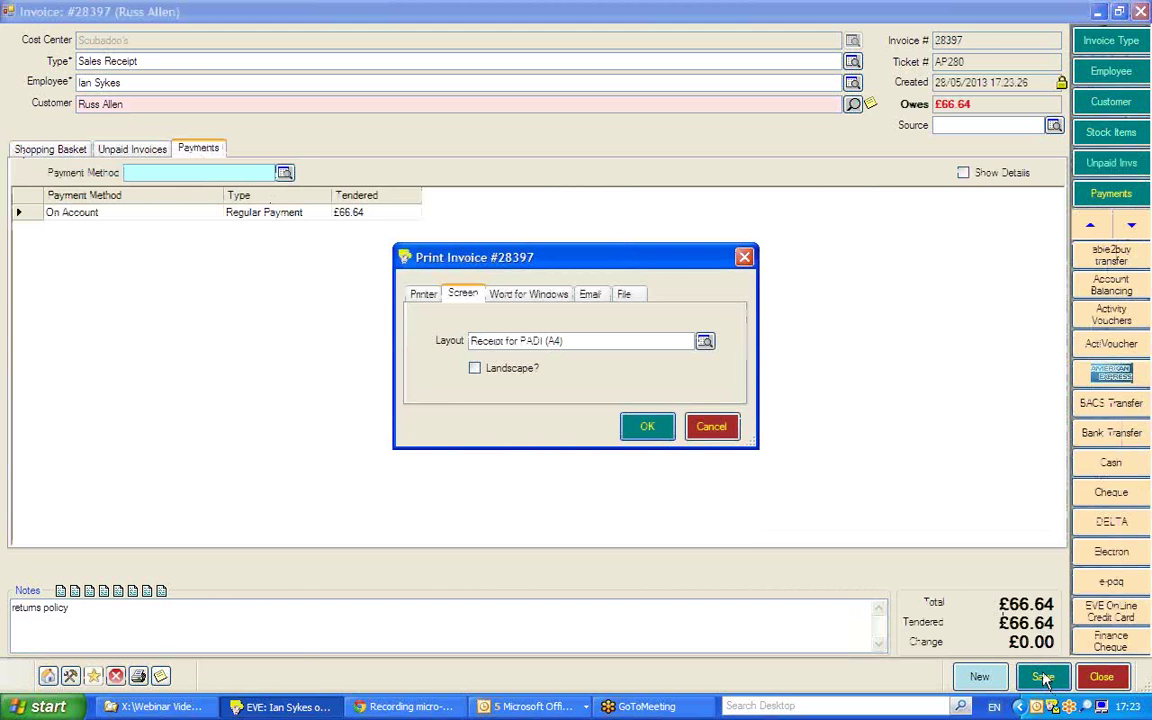
pyautogui.click(713, 430)
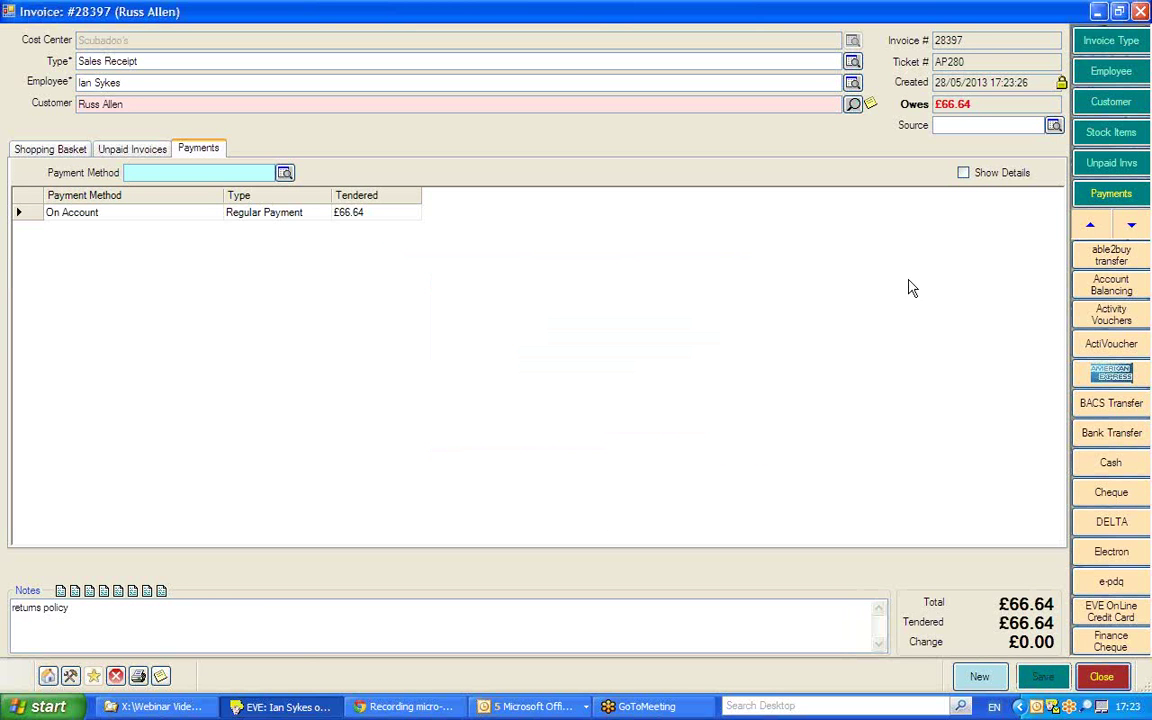
# - Check the customer's owed amount on the saved invoice, and close the invoice
pyautogui.doubleClick(958, 104)
pyautogui.click(174, 104)
pyautogui.click(990, 108)
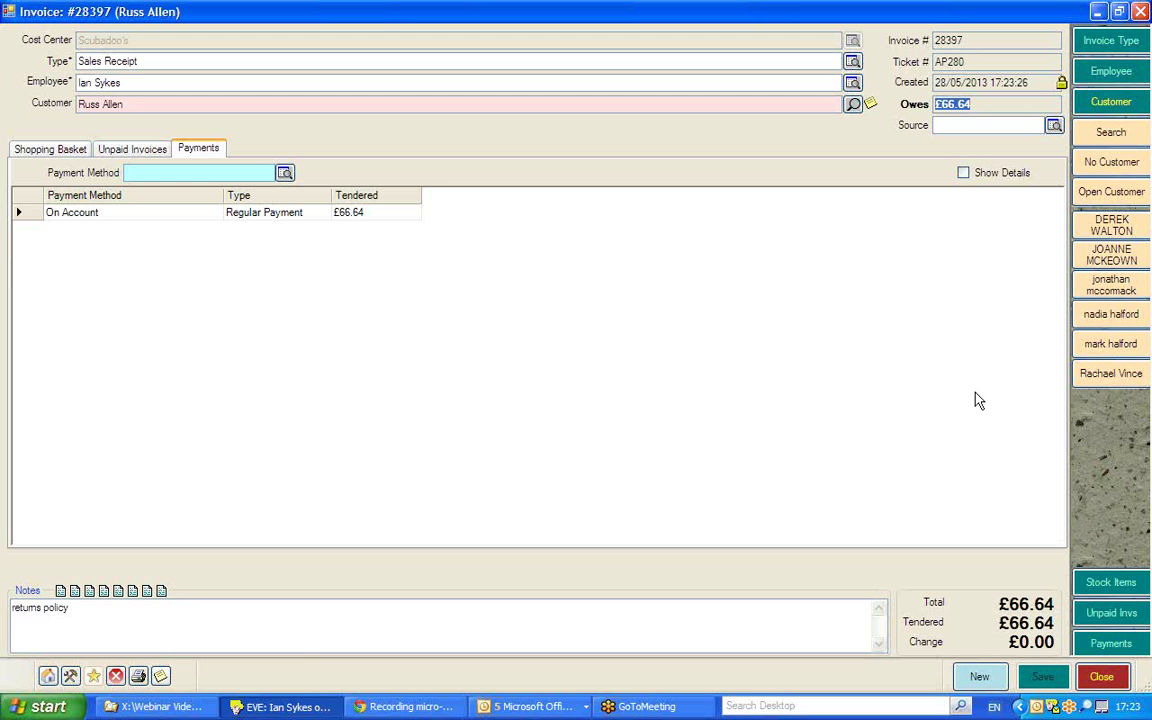
pyautogui.click(1101, 676)
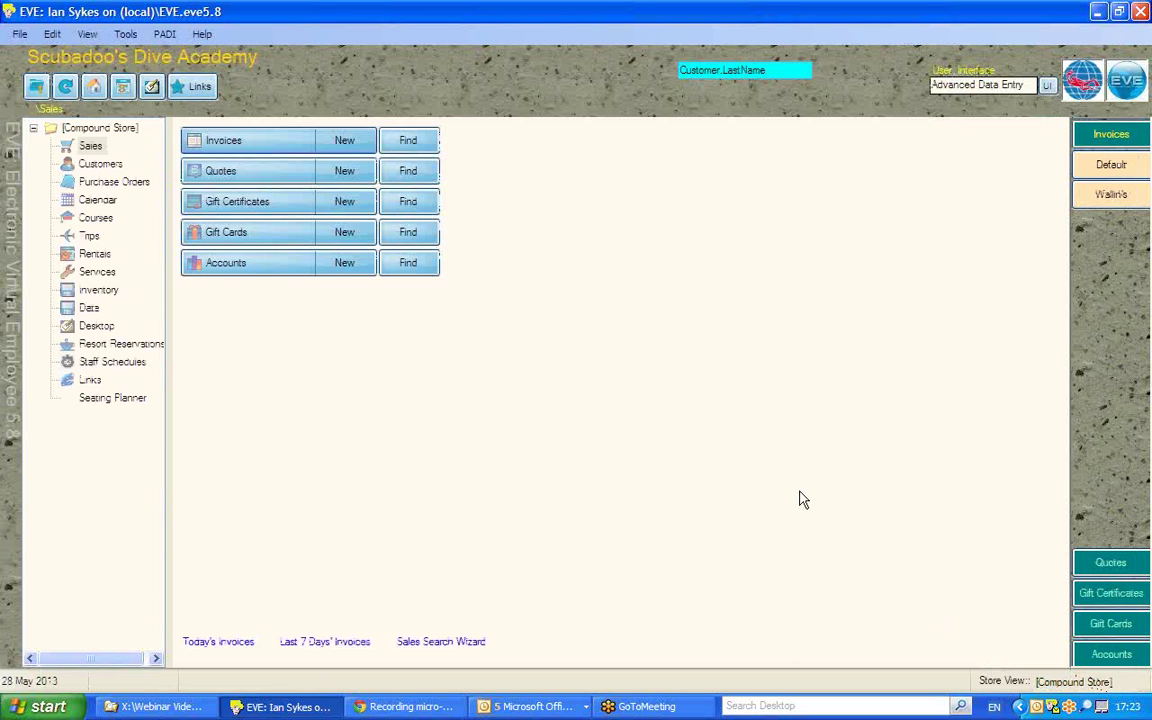
# - Start a new sales invoice and assign the same customer by searching on the start of the first name
pyautogui.click(91, 146)
pyautogui.click(341, 145)
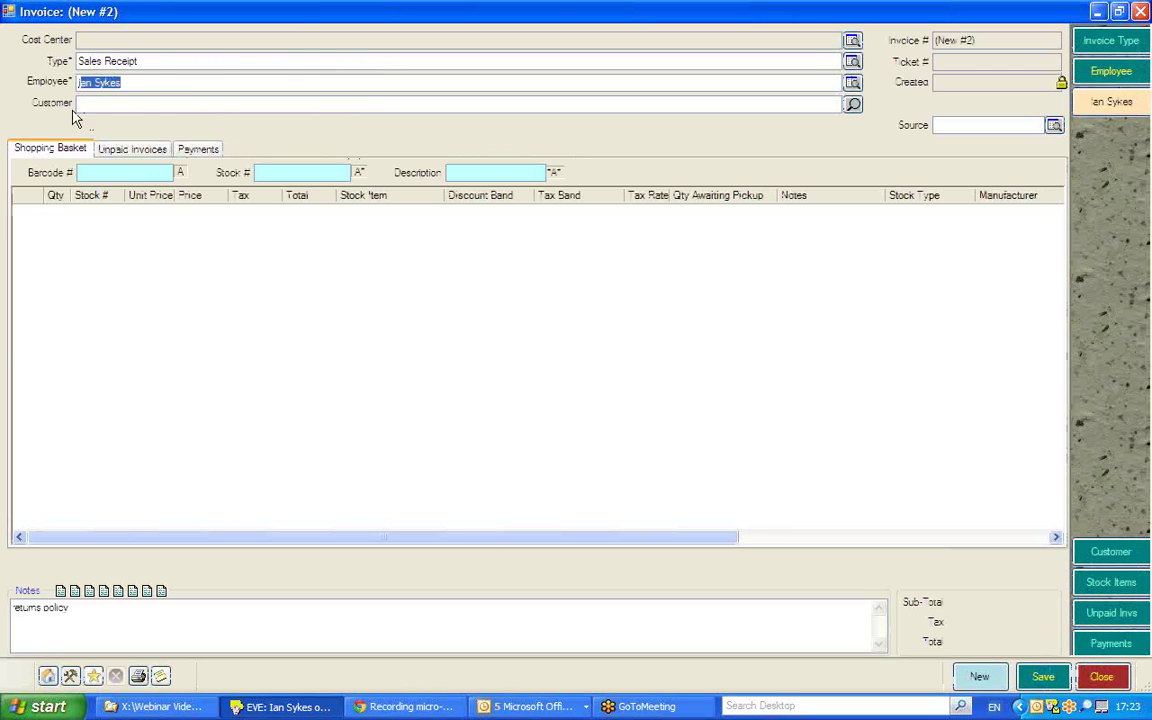
pyautogui.click(96, 102)
pyautogui.write('hal')
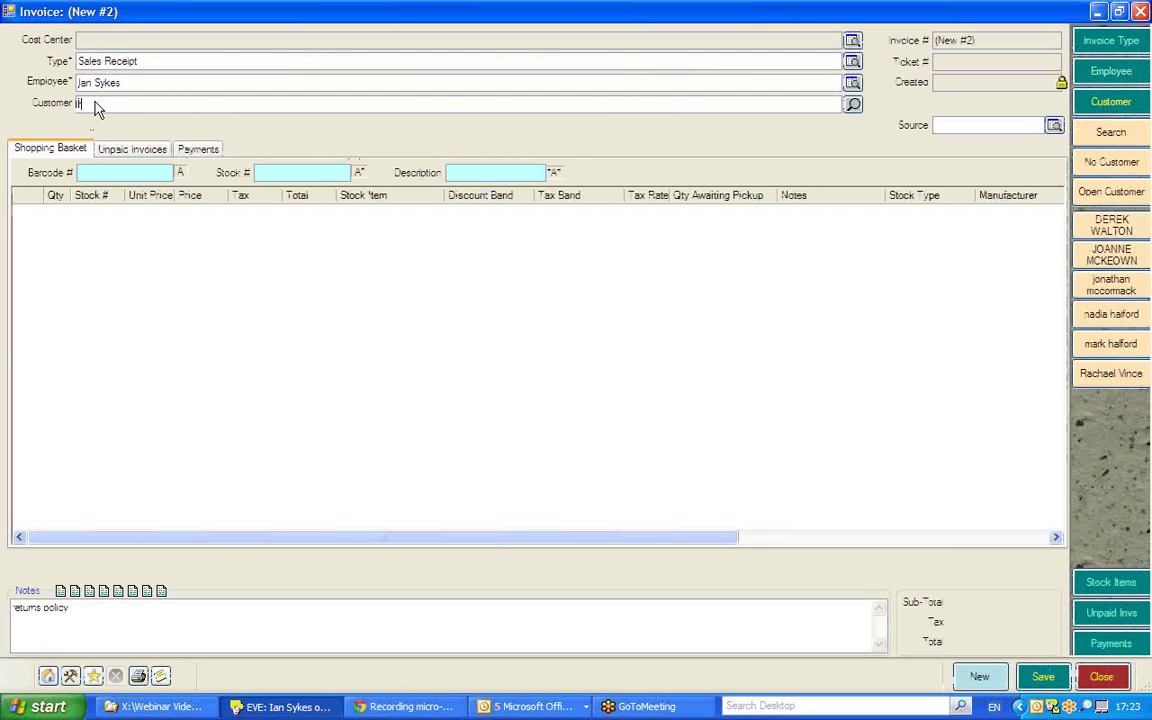
pyautogui.write('s')
pyautogui.press('Return')
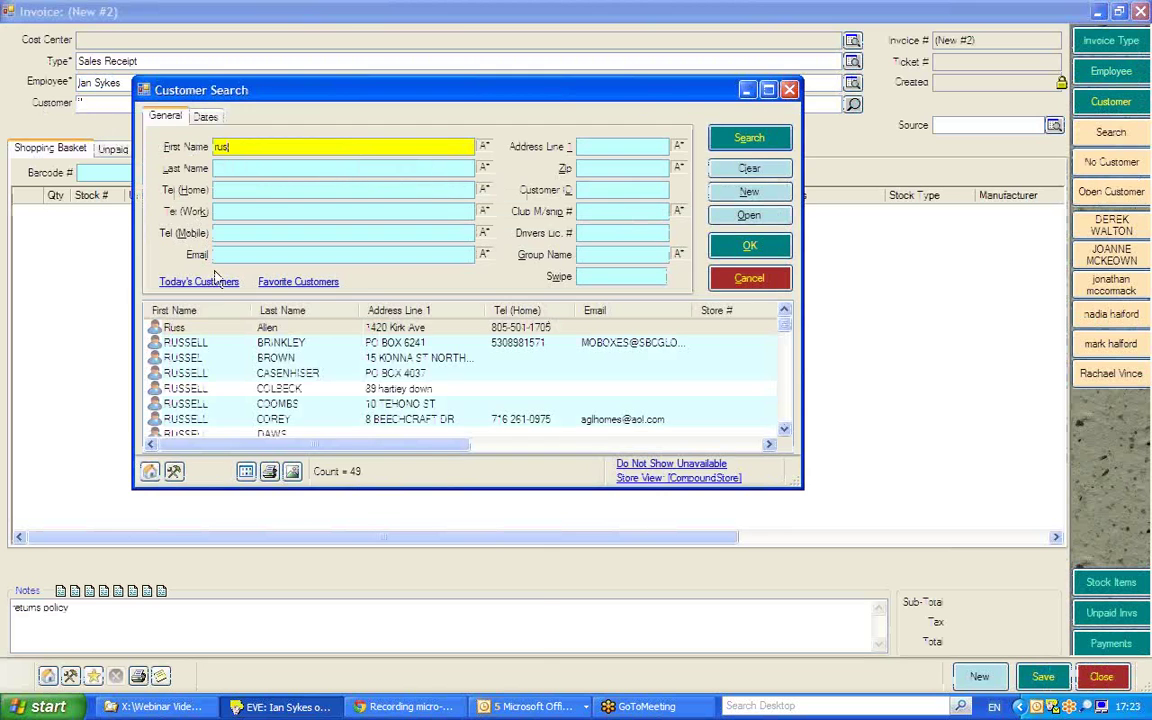
pyautogui.doubleClick(217, 330)
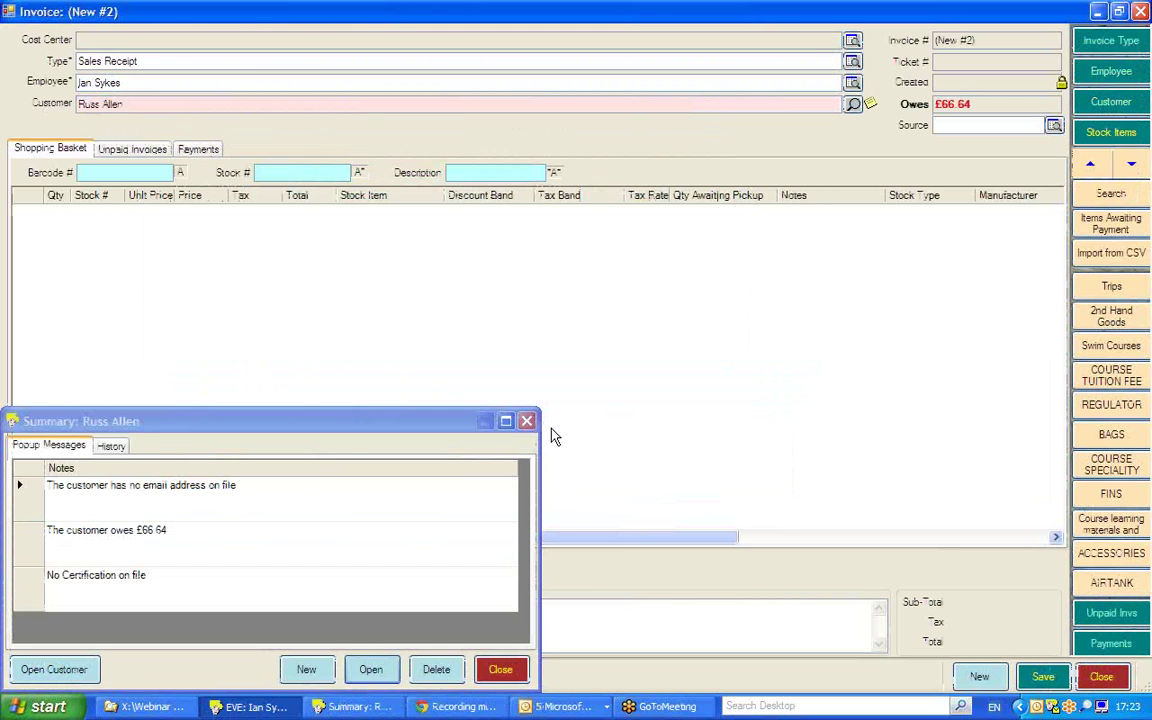
# - Check the debt message in the customer summary and the owed amount on the invoice, and show the customer's unpaid invoices
pyautogui.doubleClick(182, 540)
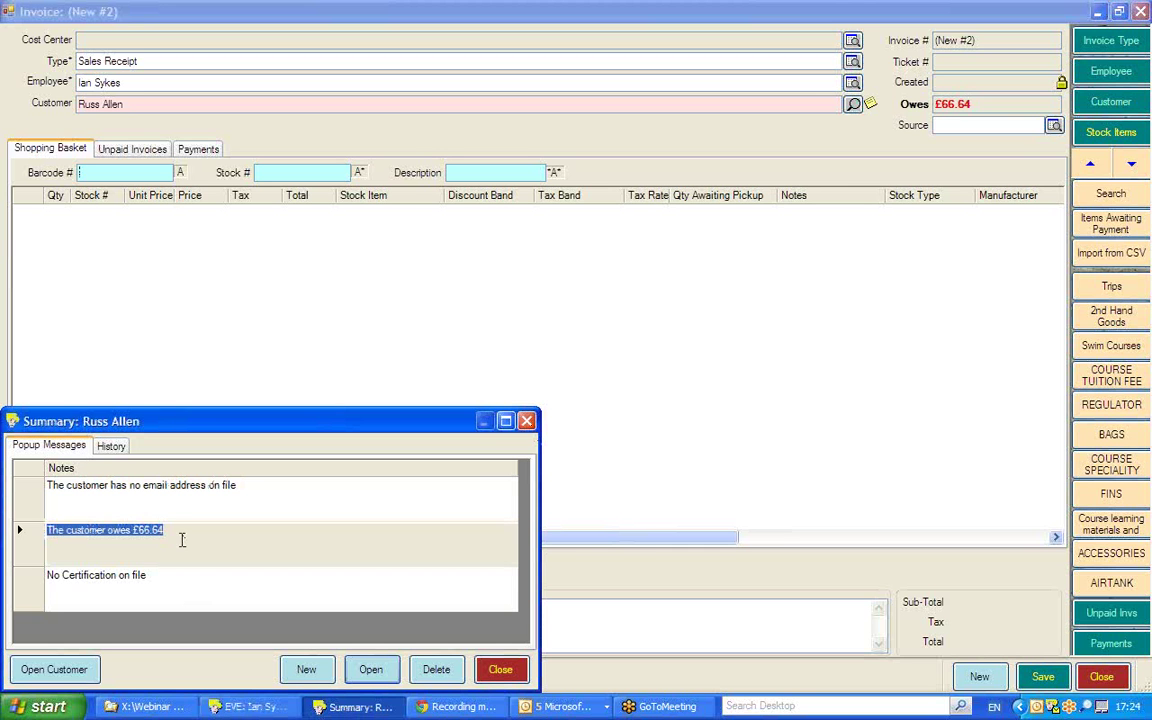
pyautogui.click(527, 421)
pyautogui.moveTo(982, 105); pyautogui.dragTo(886, 103)
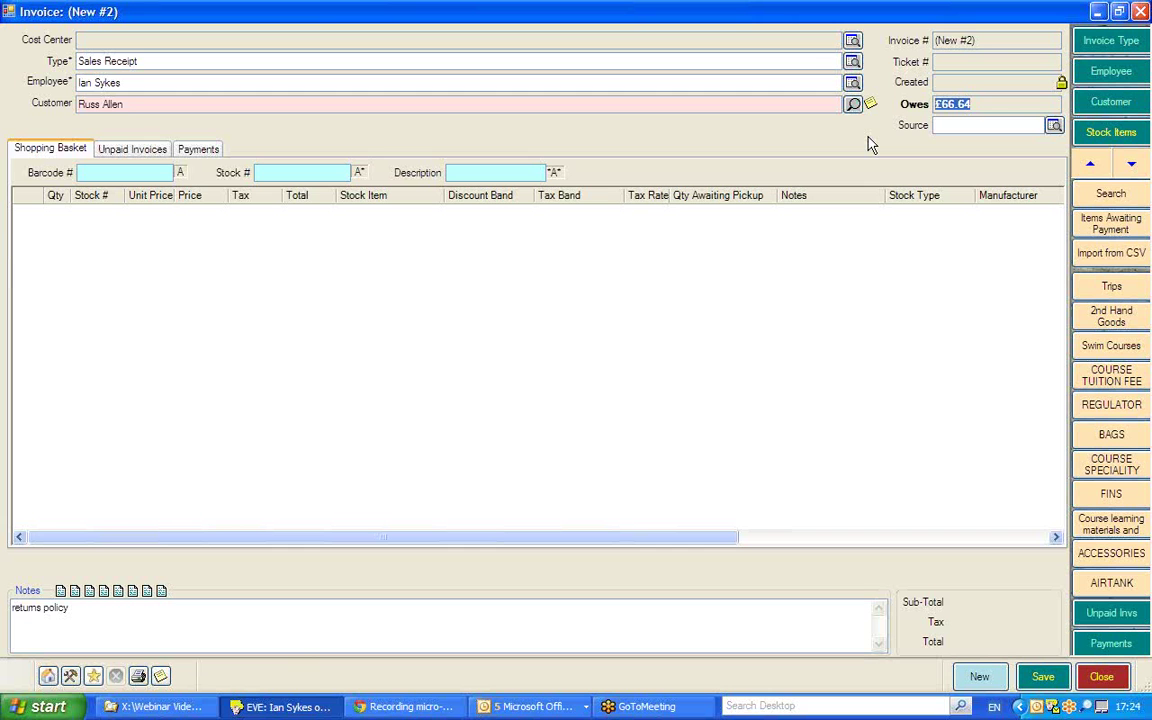
pyautogui.click(133, 149)
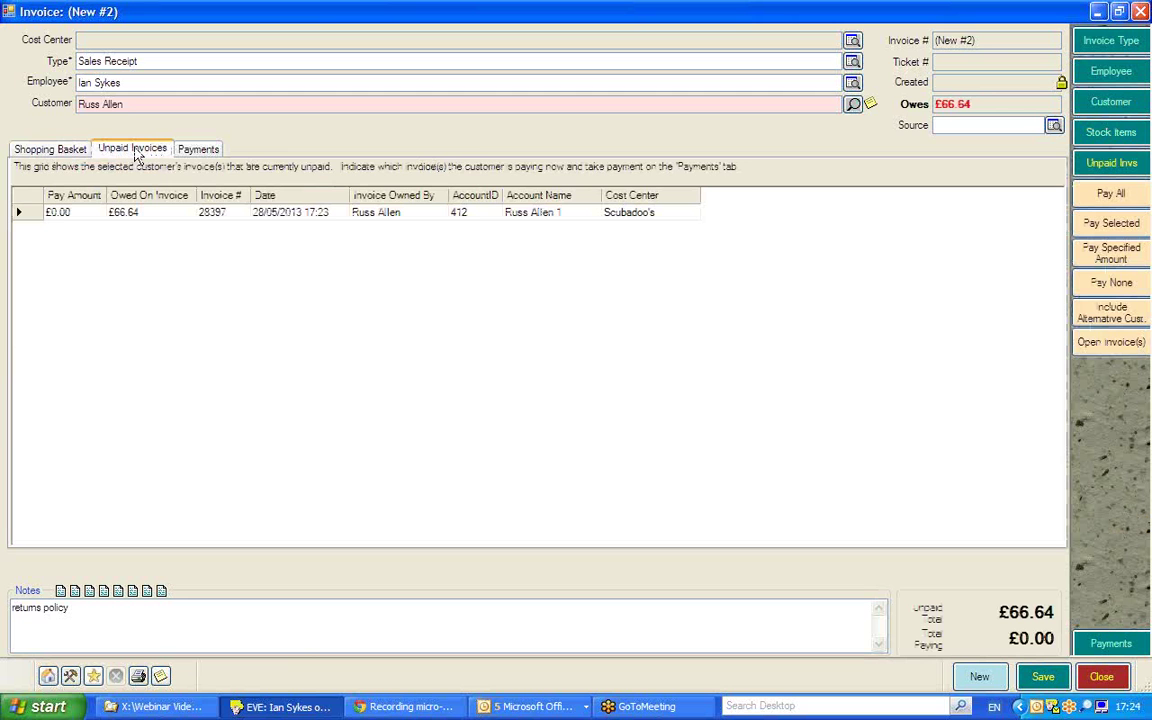
# - Set a partial pay amount of £23.00 on the unpaid invoice and select its row
pyautogui.click(53, 210)
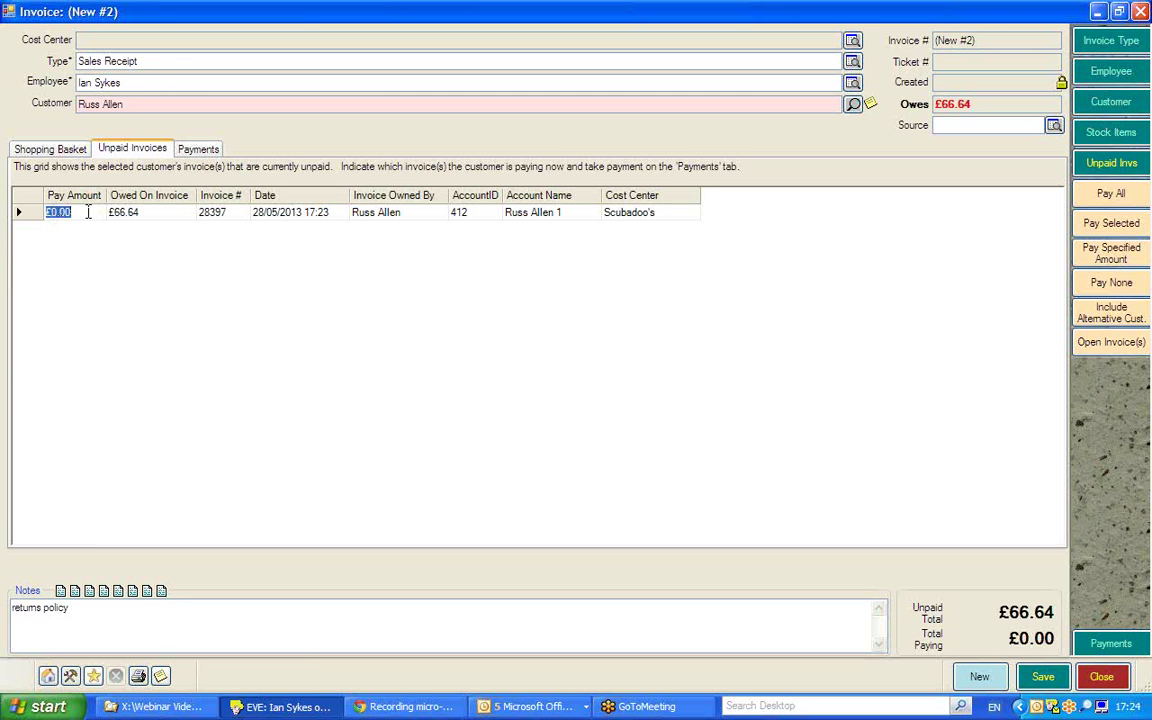
pyautogui.write('23')
pyautogui.click(173, 214)
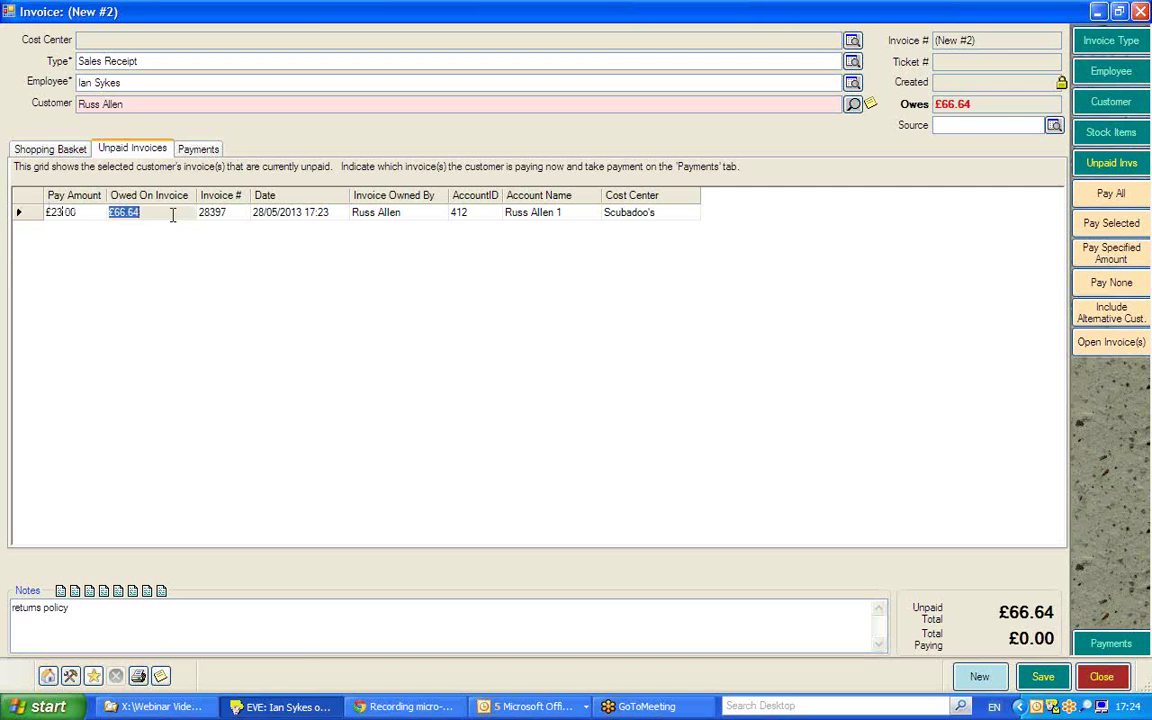
pyautogui.click(22, 212)
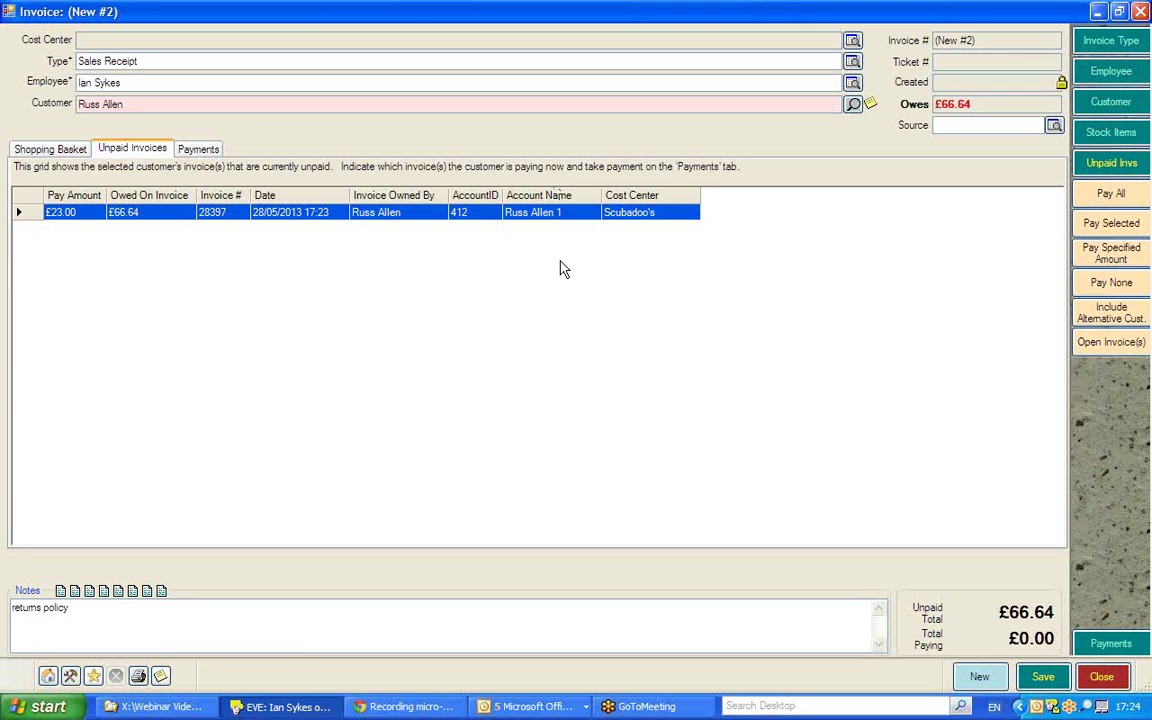
# - Pay all of the customer's unpaid invoices in full, with Cash as the payment method
pyautogui.click(1105, 200)
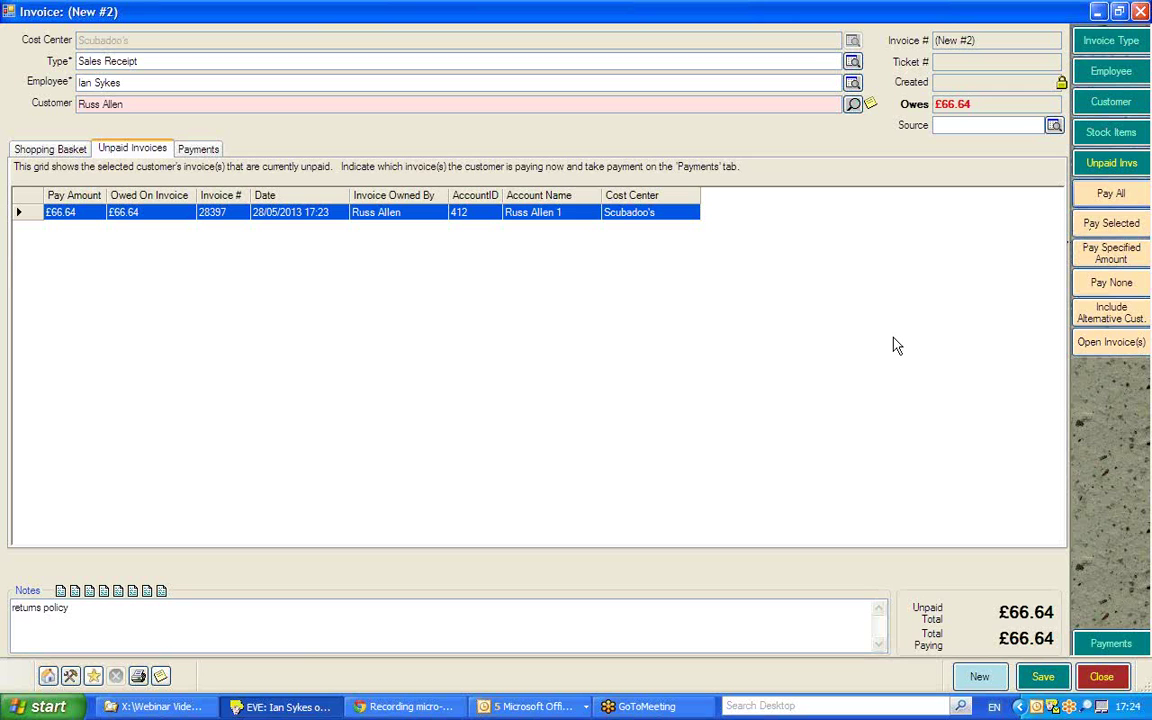
pyautogui.click(1108, 643)
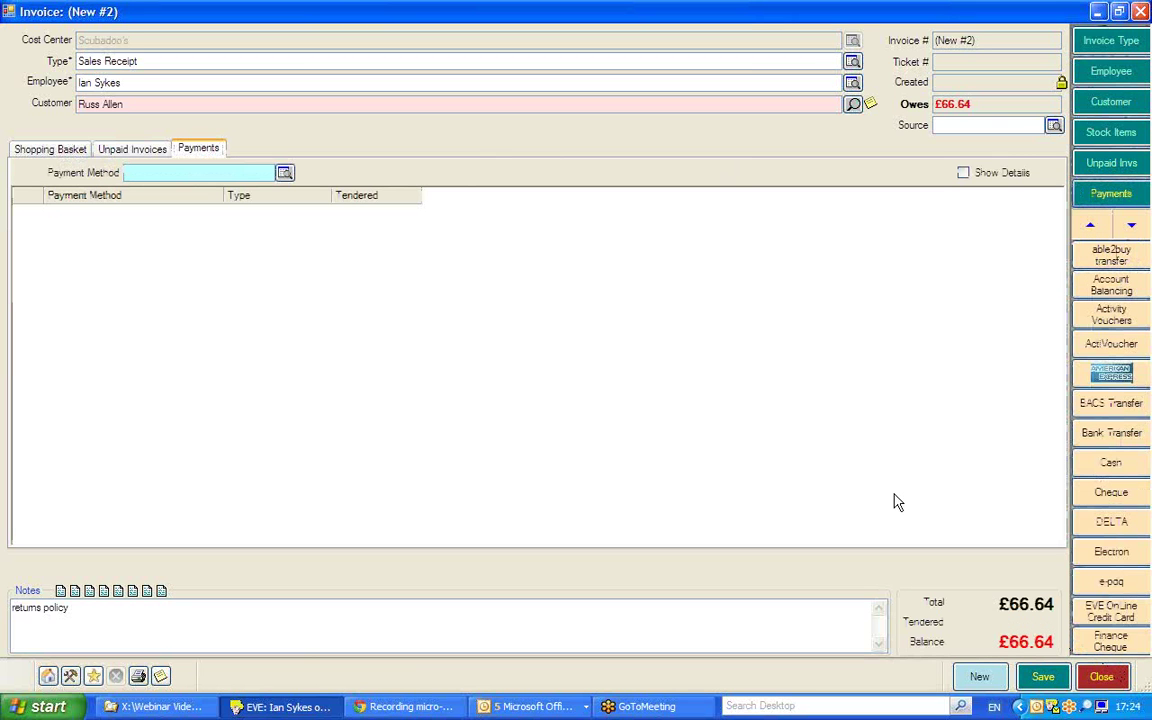
pyautogui.click(1110, 462)
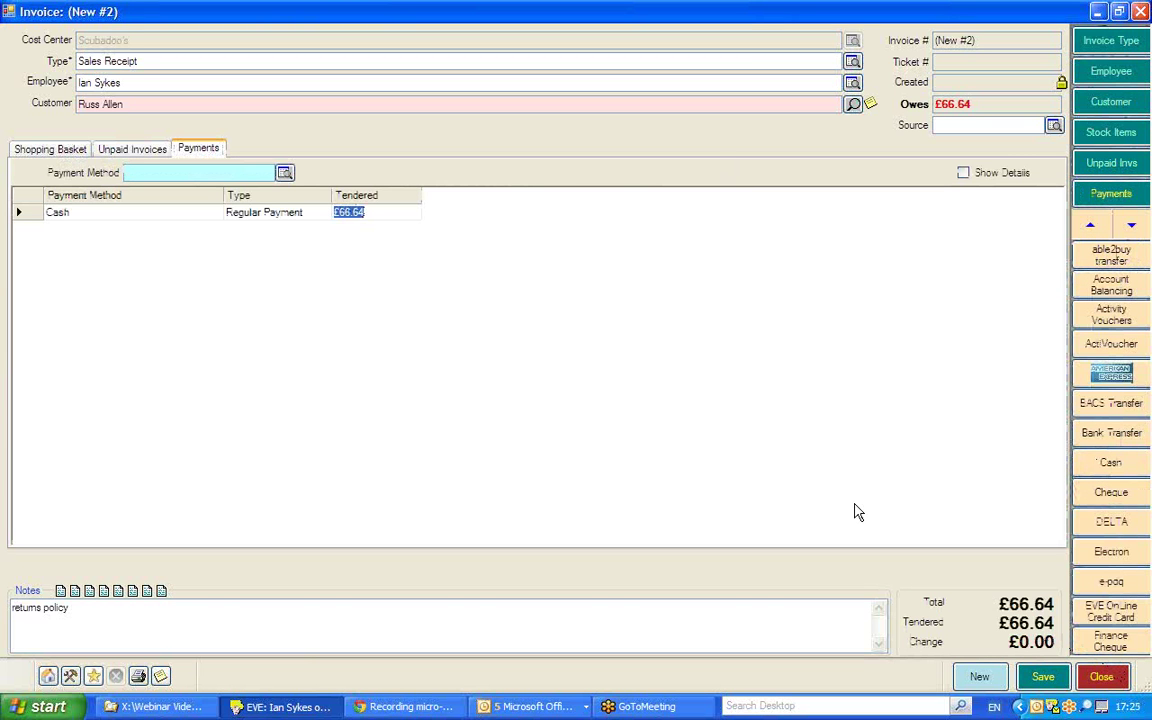
# - Save the payment invoice without printing it, and close it
pyautogui.click(1040, 681)
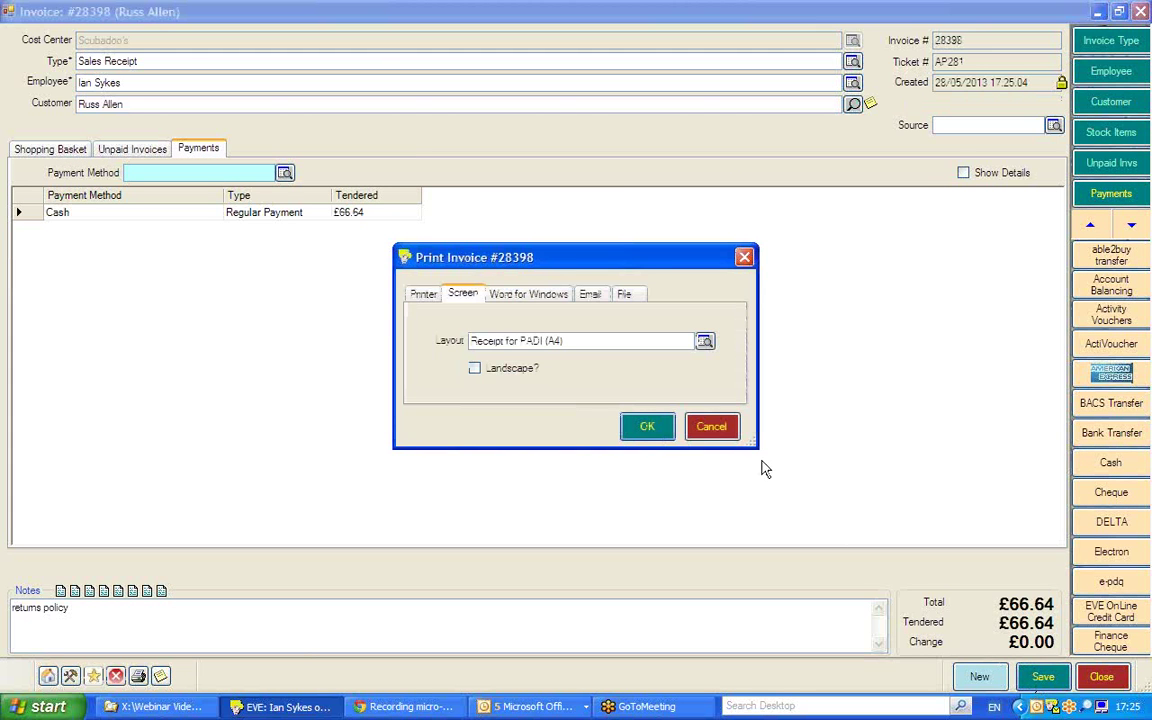
pyautogui.click(710, 428)
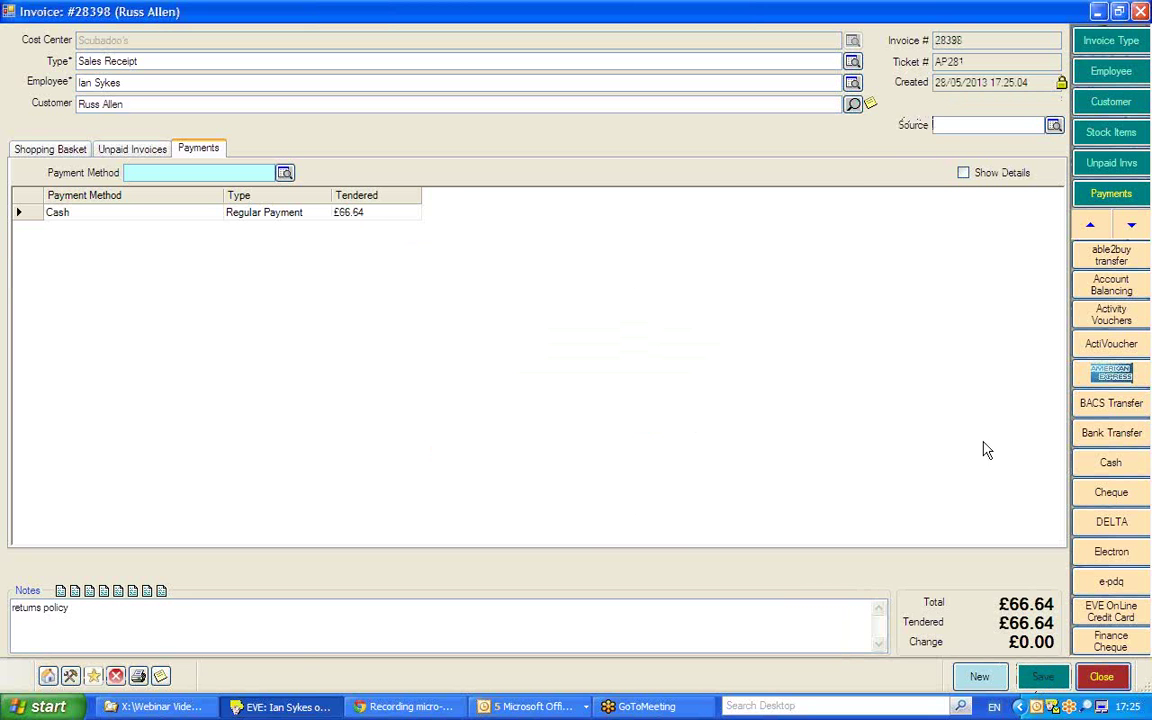
pyautogui.click(1102, 678)
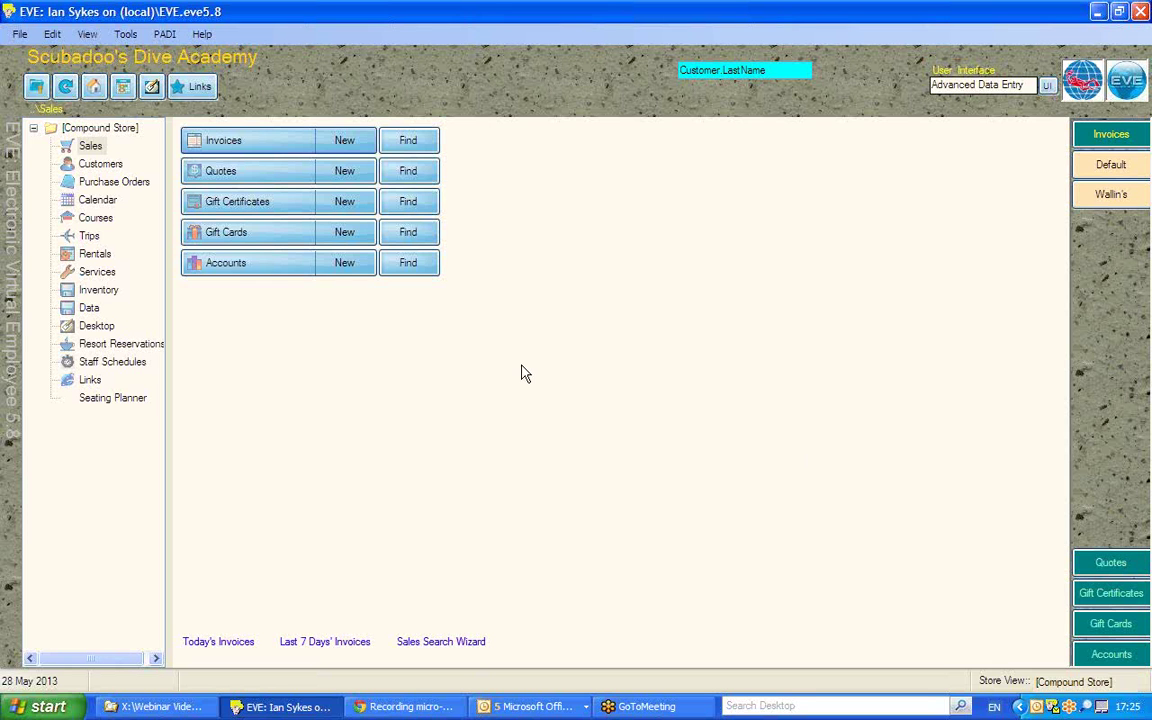
# - Run the A/R Aging sales report on screen in the A4 layout, examine the account balances by age, and close the preview
pyautogui.click(16, 36)
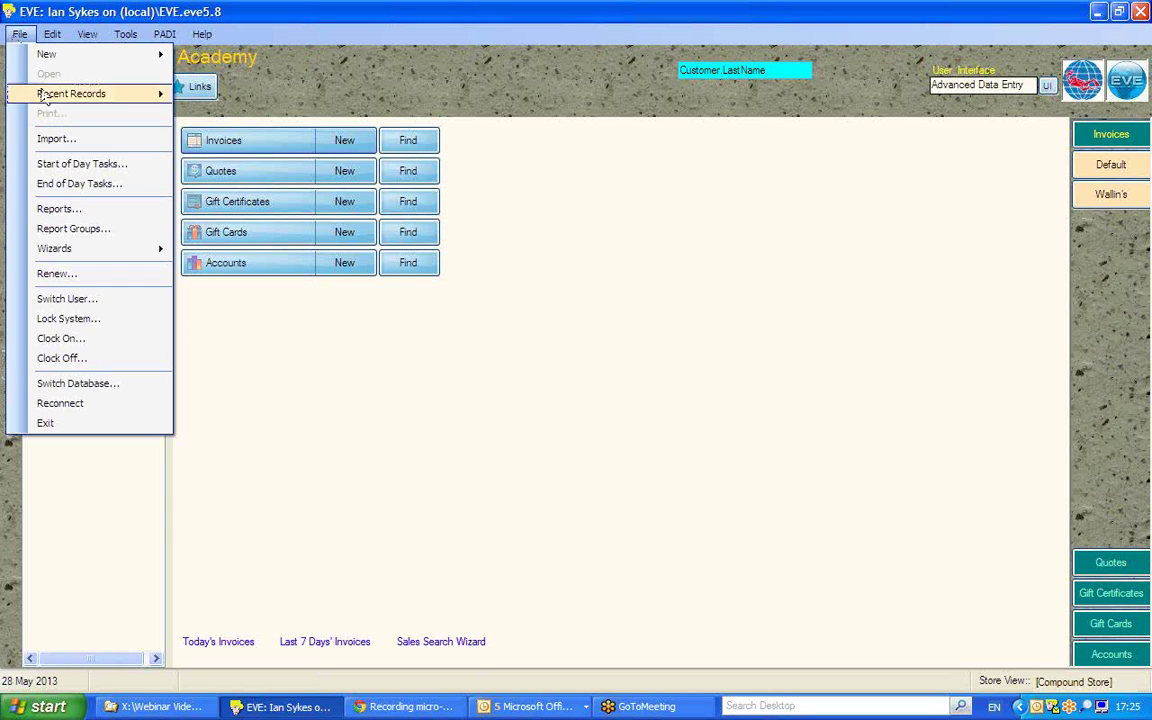
pyautogui.click(76, 208)
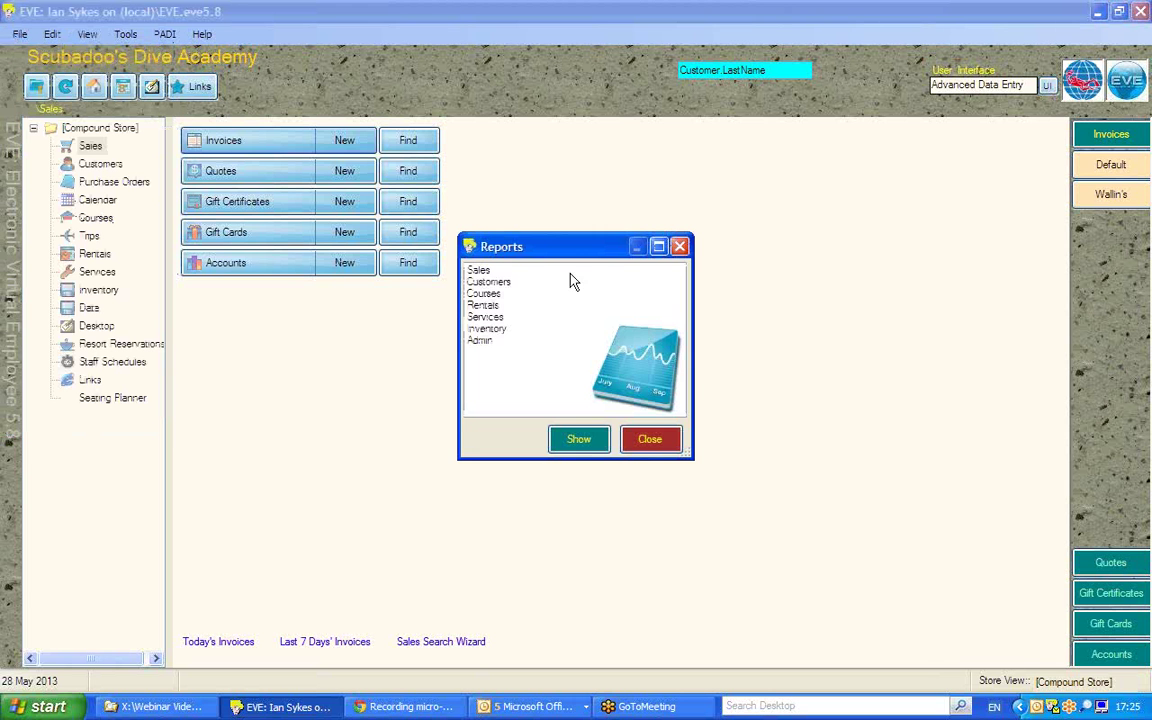
pyautogui.click(478, 271)
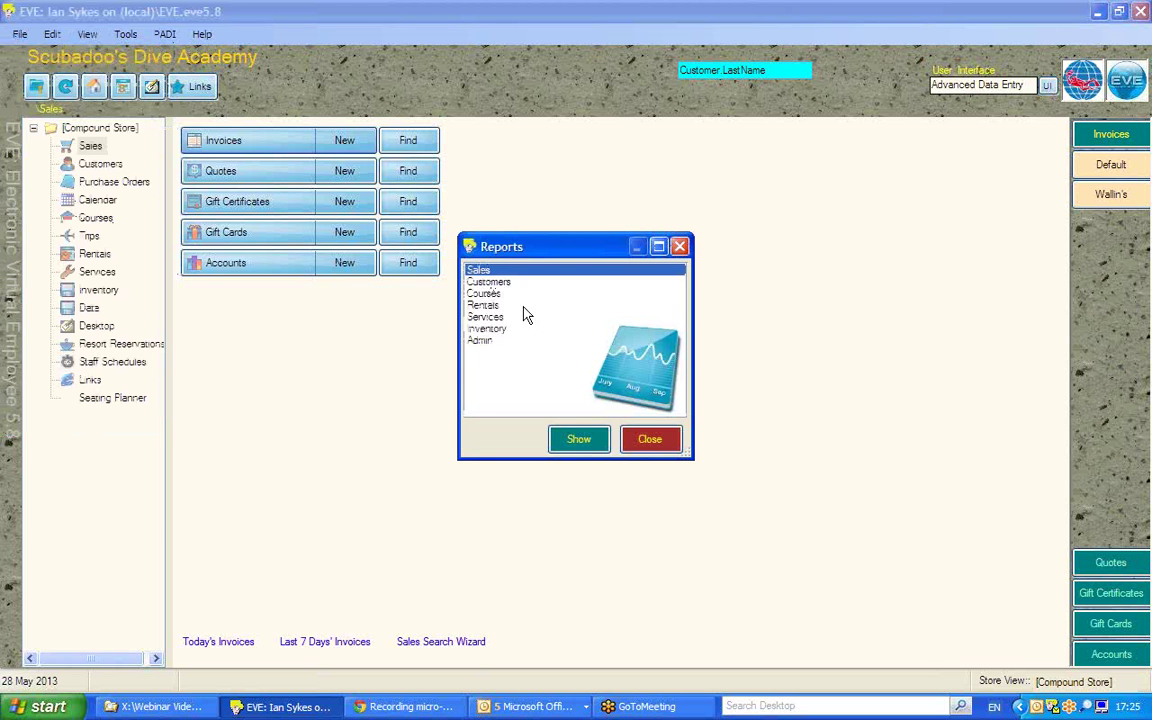
pyautogui.click(579, 438)
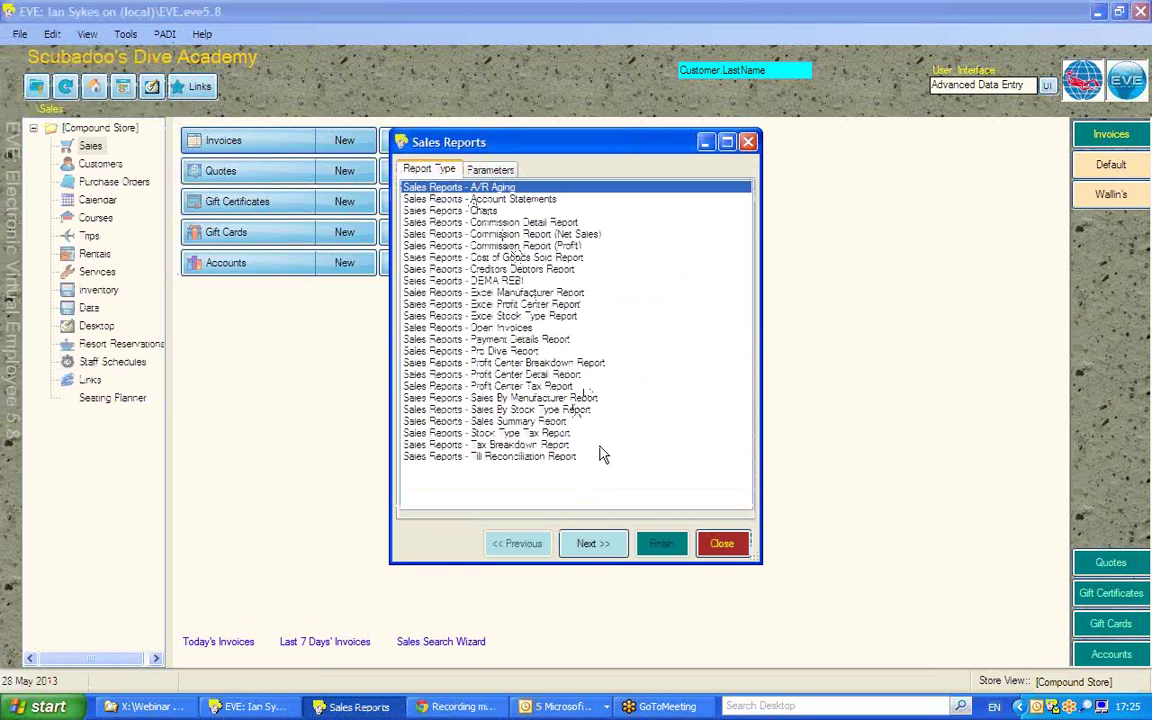
pyautogui.click(592, 543)
pyautogui.click(658, 543)
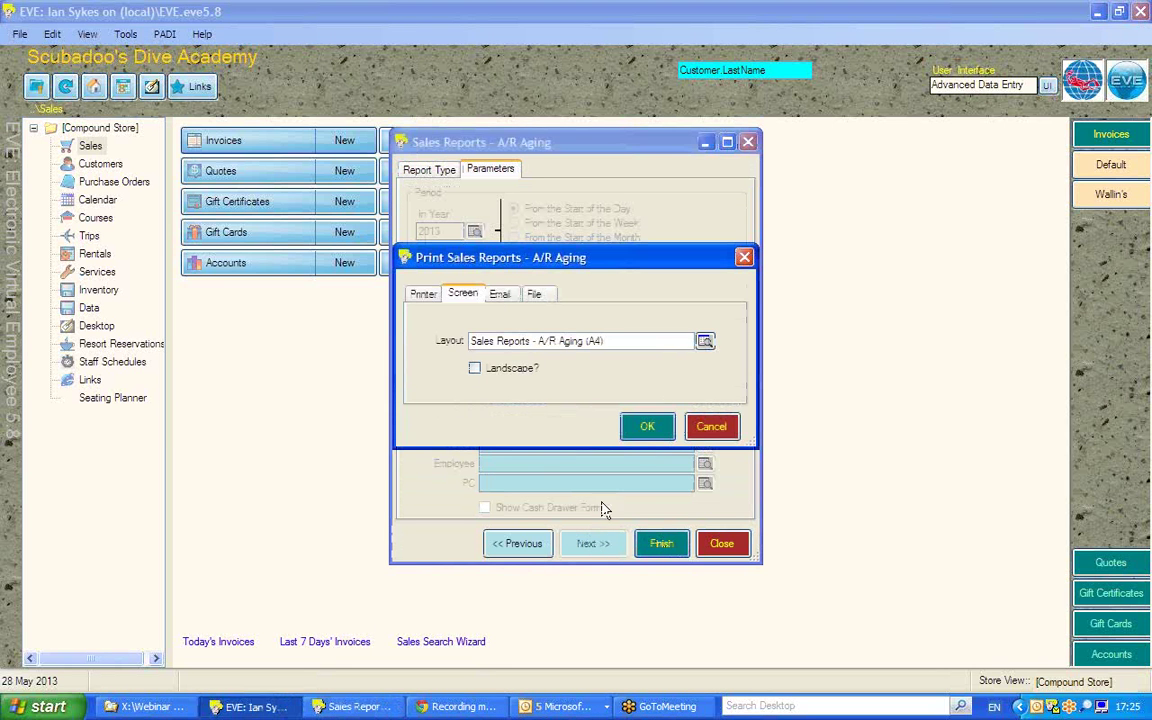
pyautogui.click(651, 425)
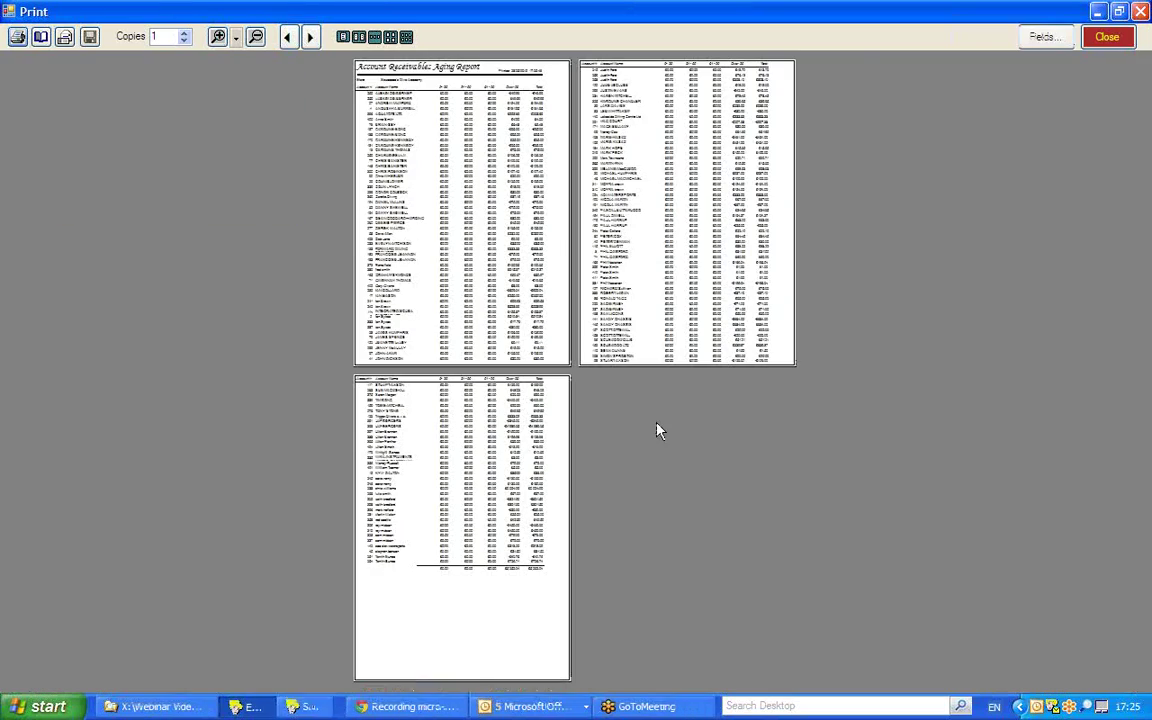
pyautogui.click(470, 297)
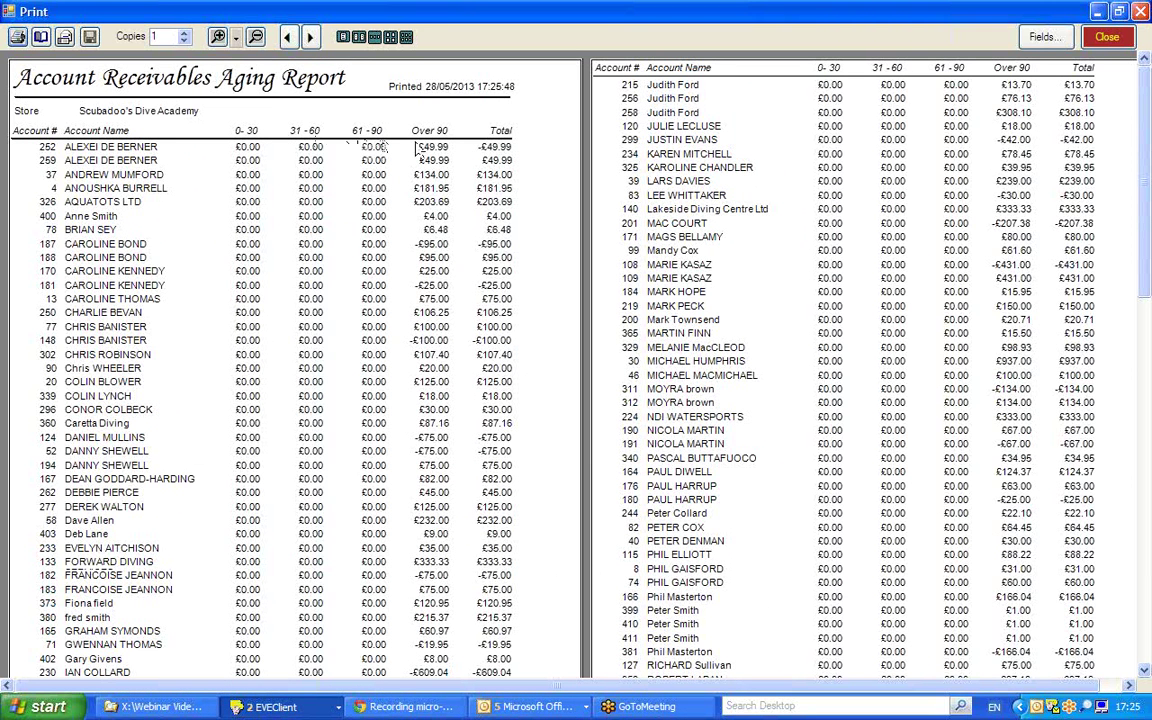
pyautogui.click(1108, 38)
# - Choose the Account Statements sales report and set its period from 01 January 2008 to 28 May 2013
pyautogui.click(429, 169)
pyautogui.click(476, 200)
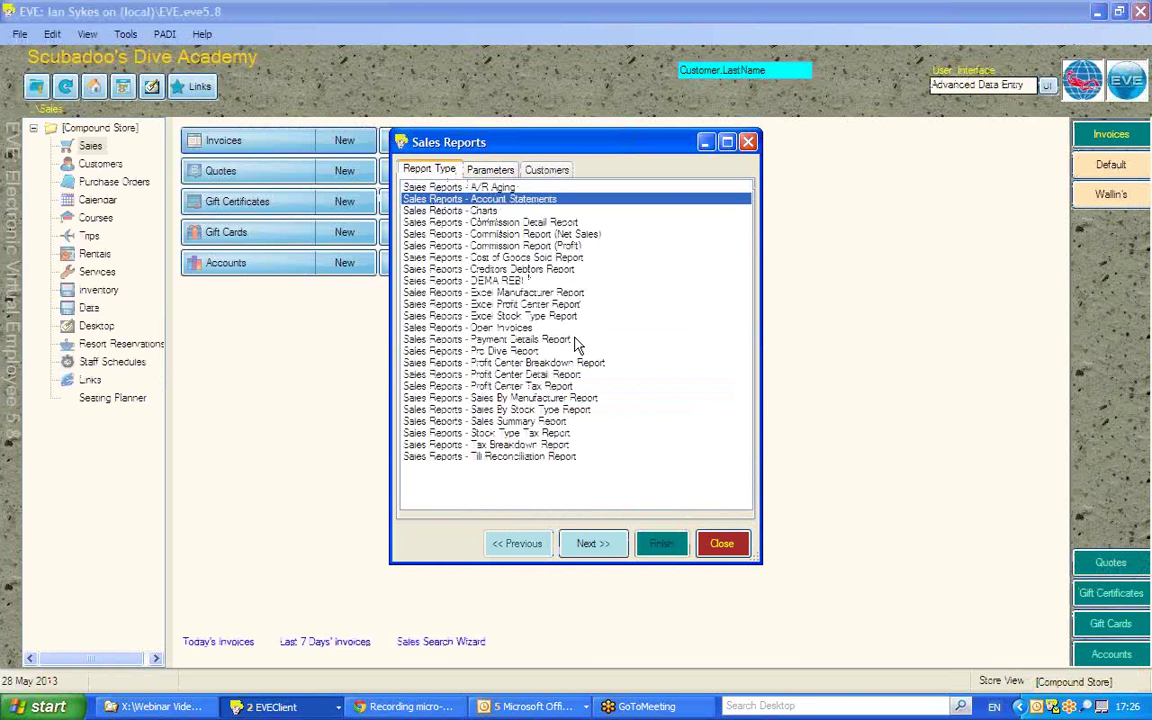
pyautogui.click(574, 546)
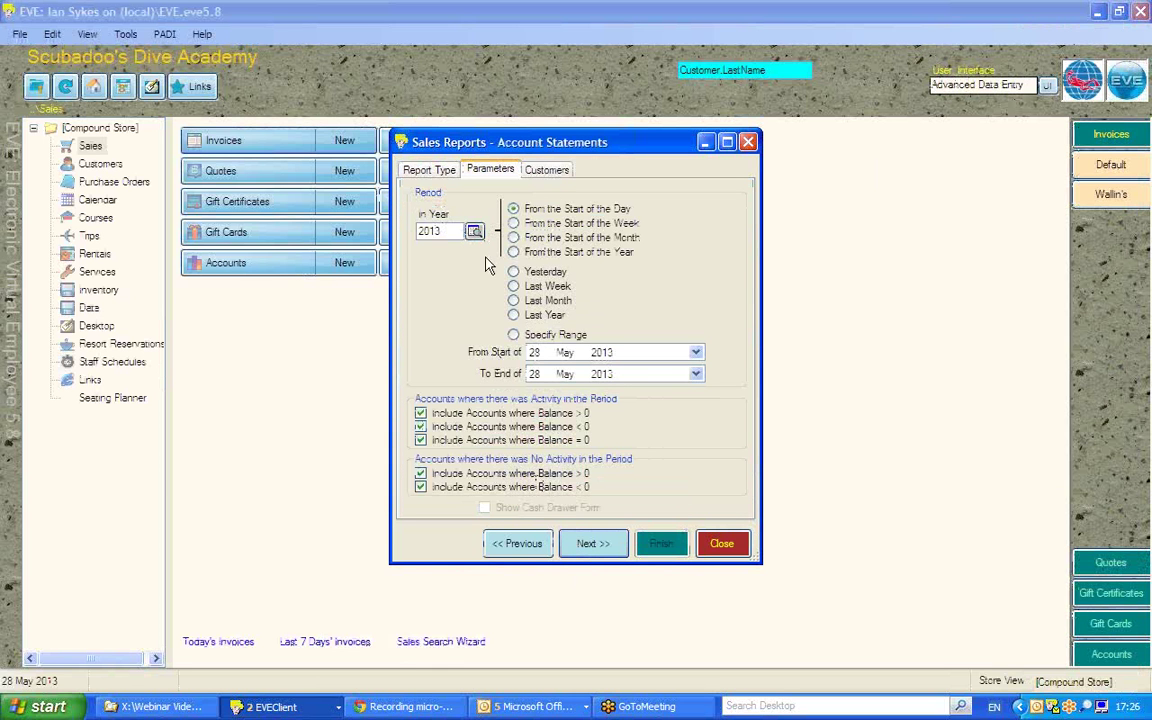
pyautogui.click(533, 258)
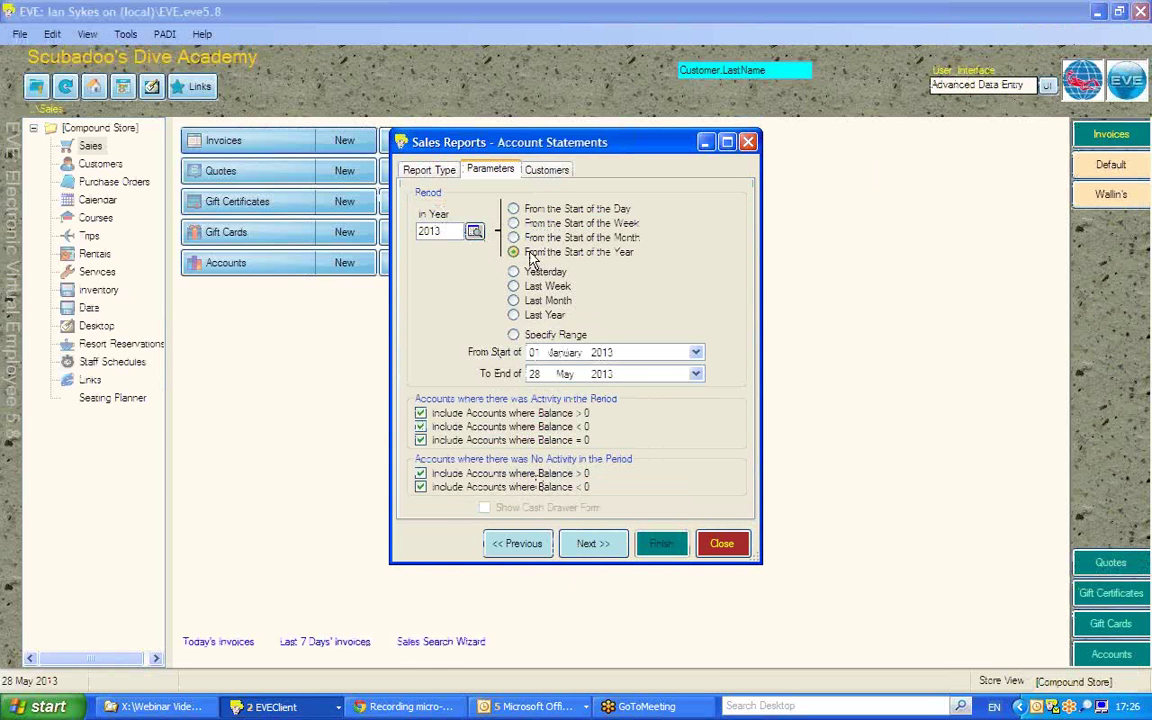
pyautogui.click(600, 353)
pyautogui.press('Down')
pyautogui.press('Down')
pyautogui.press('Down')
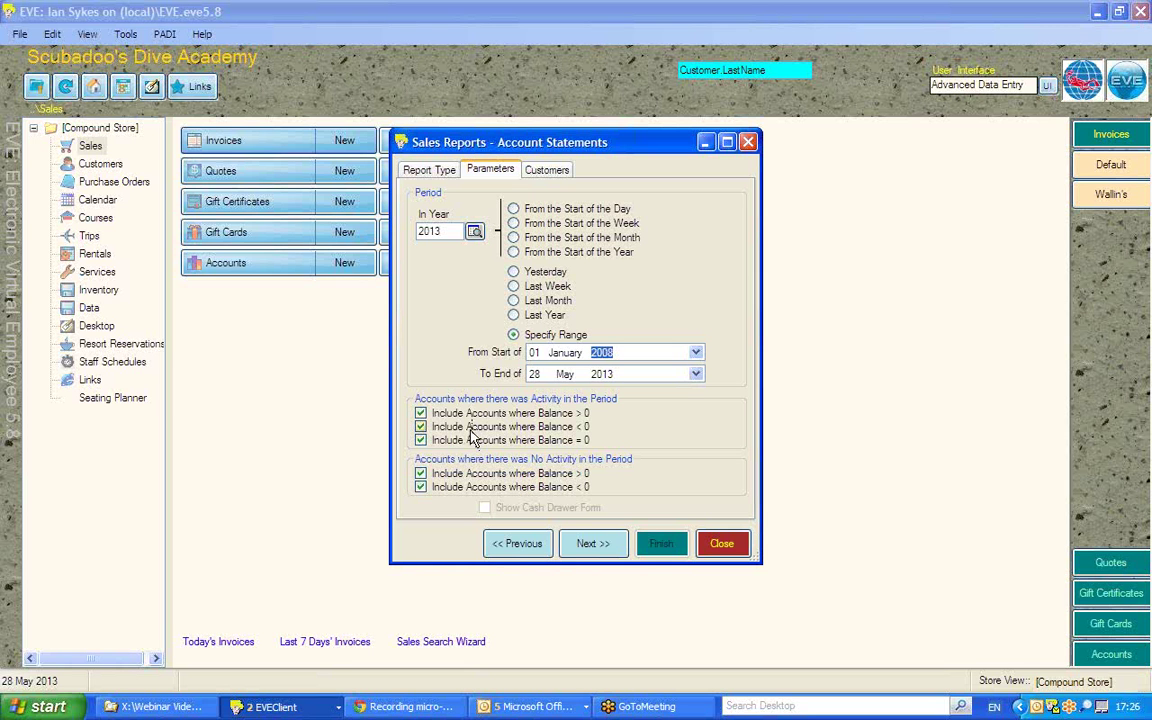
# - Restrict the account statements to one customer, searching by the start of the customer's last and first names and adding the match
pyautogui.click(549, 169)
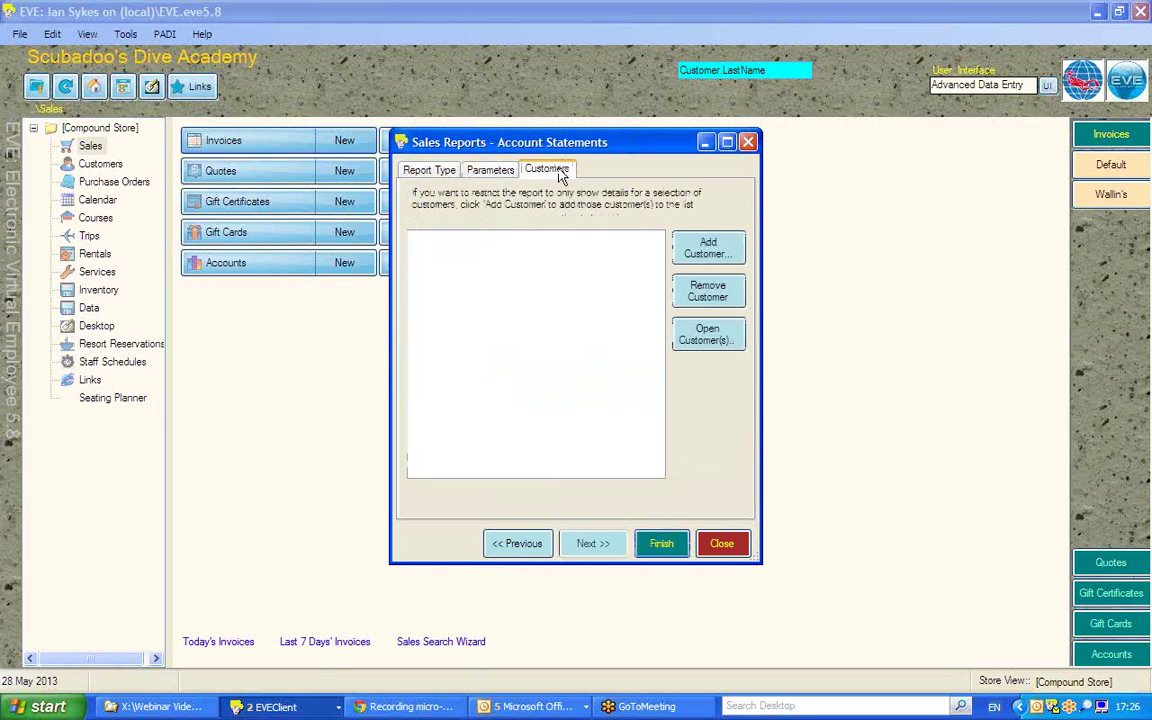
pyautogui.click(705, 250)
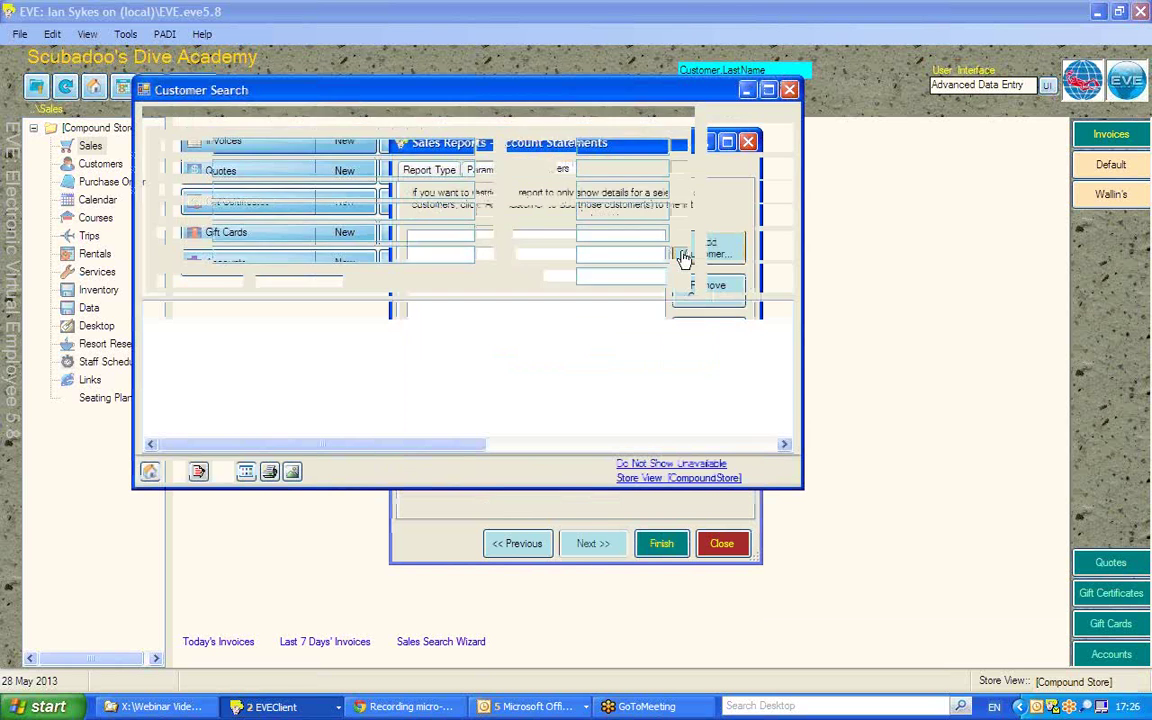
pyautogui.click(268, 170)
pyautogui.write('br')
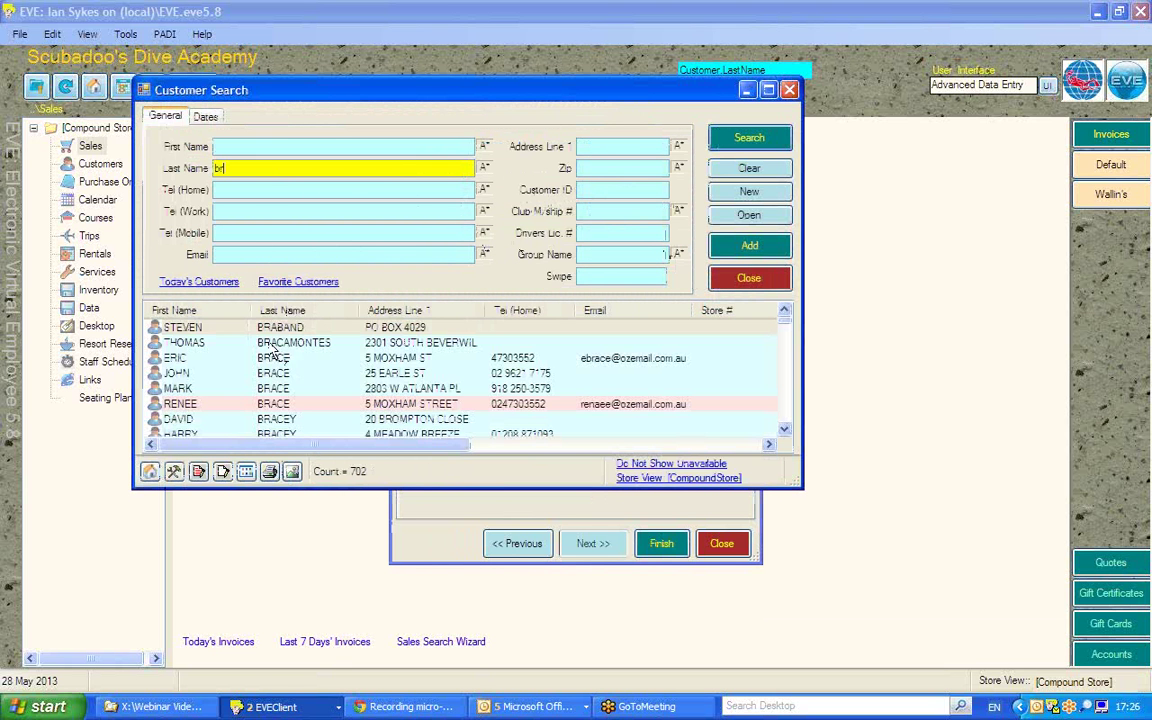
pyautogui.write('e')
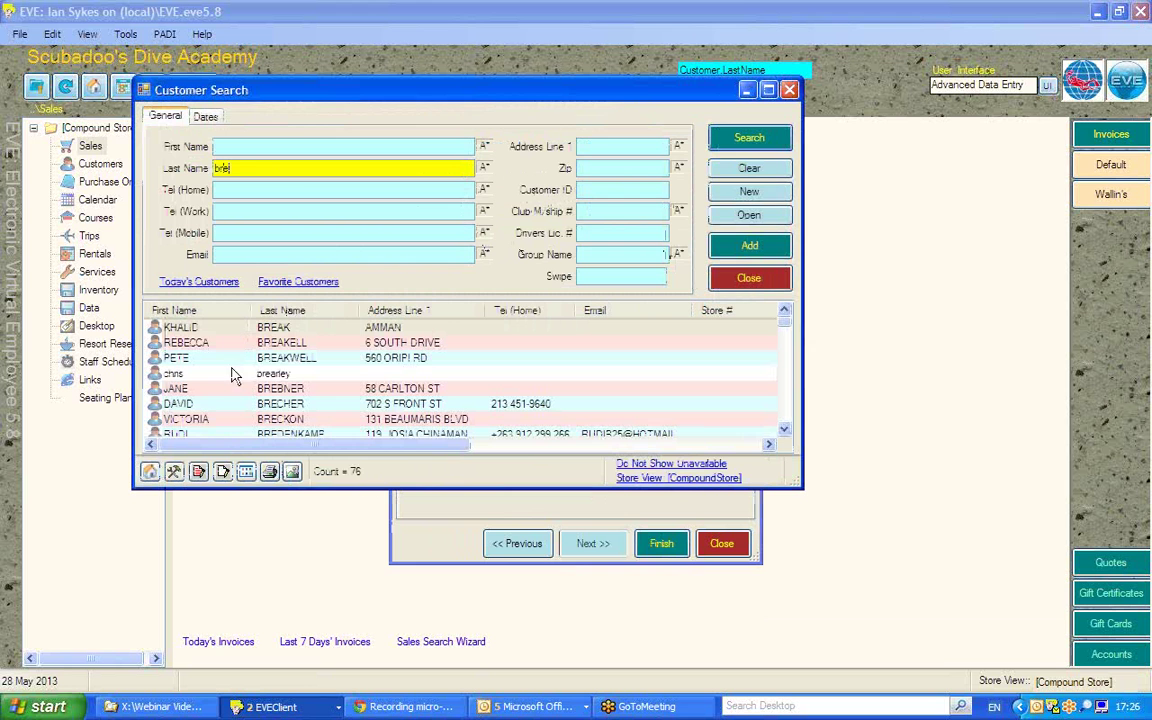
pyautogui.write('n')
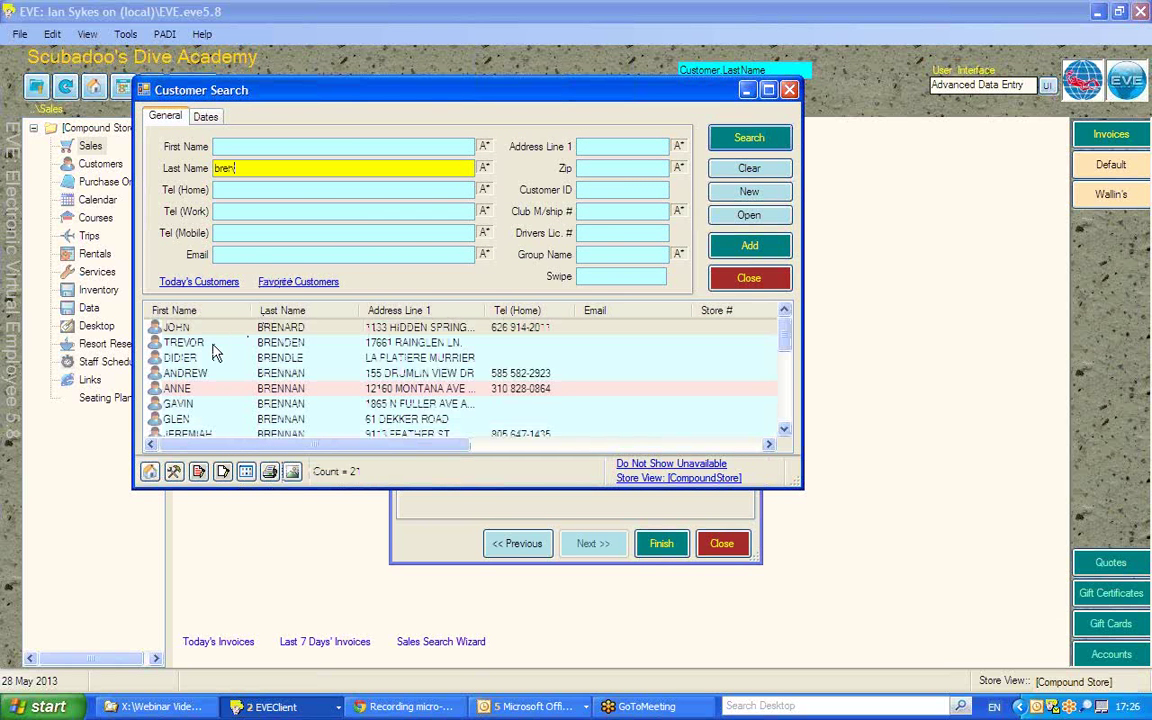
pyautogui.write('n')
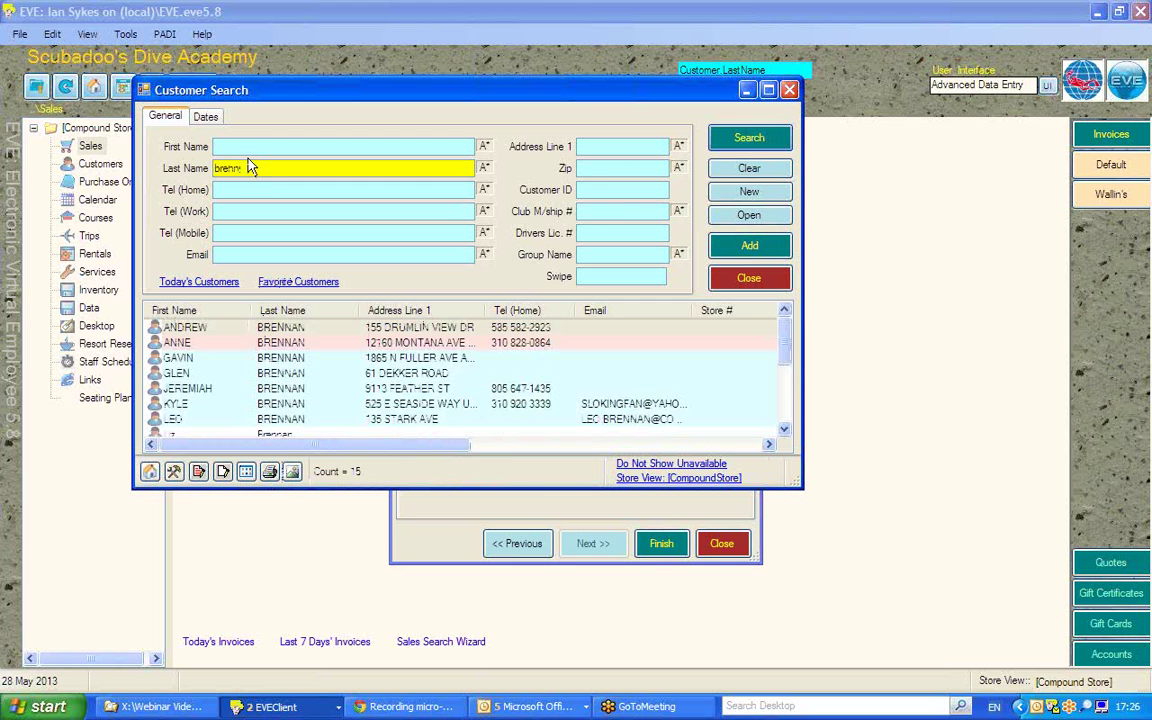
pyautogui.click(227, 147)
pyautogui.write('ul')
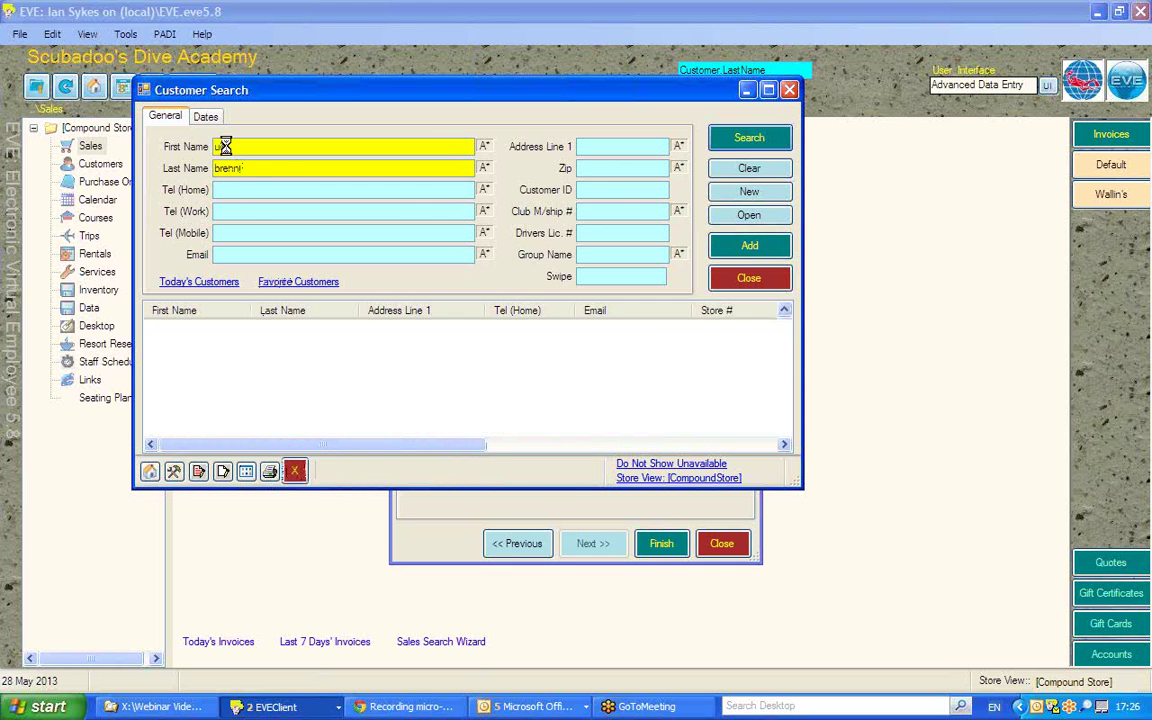
pyautogui.doubleClick(270, 329)
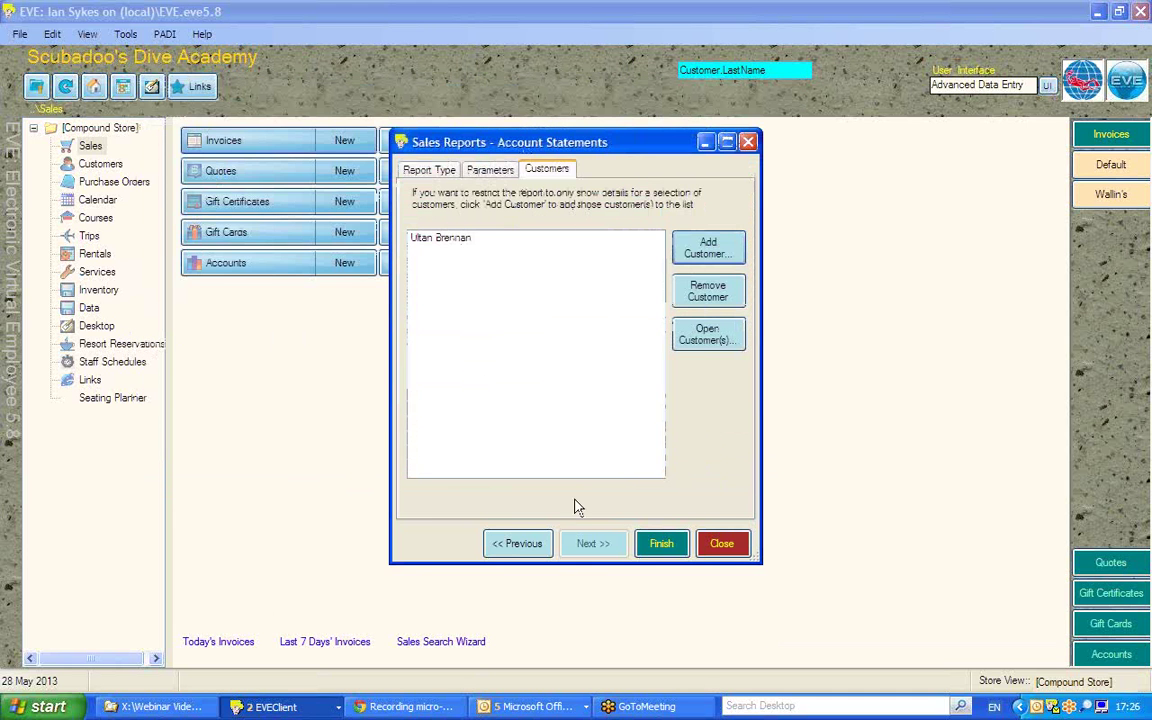
# - Show the account statements with items on screen, examine the purchases, payments and amount due on each account, and close the preview
pyautogui.click(662, 545)
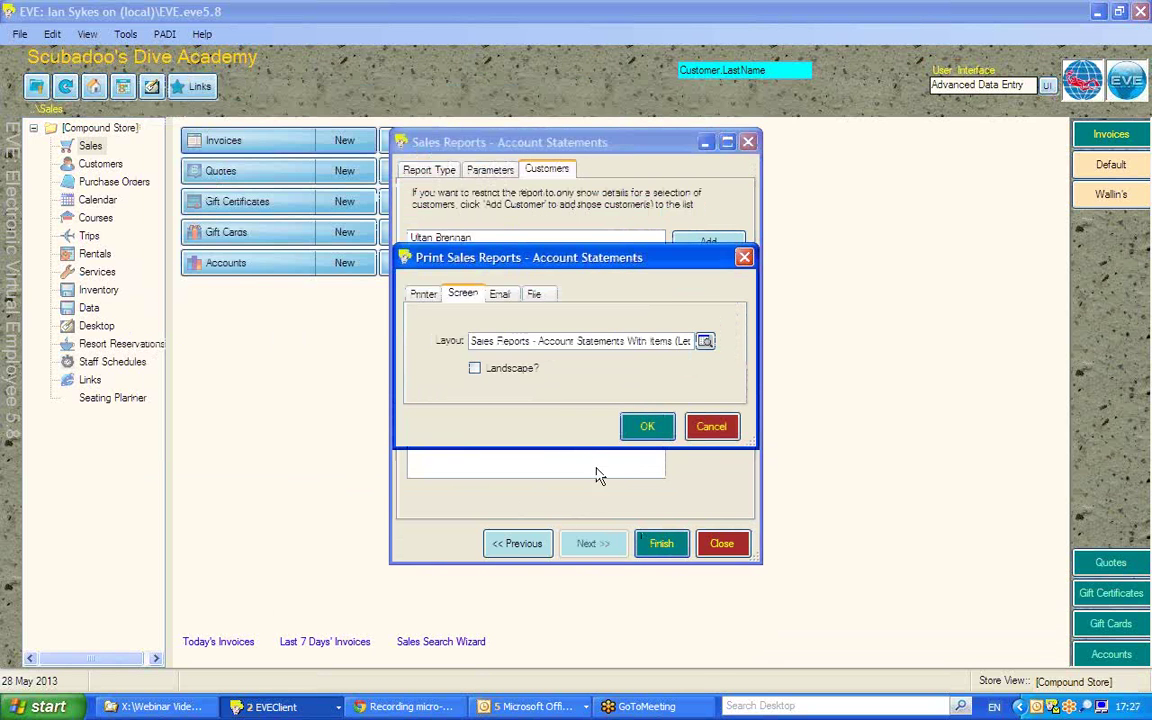
pyautogui.click(650, 427)
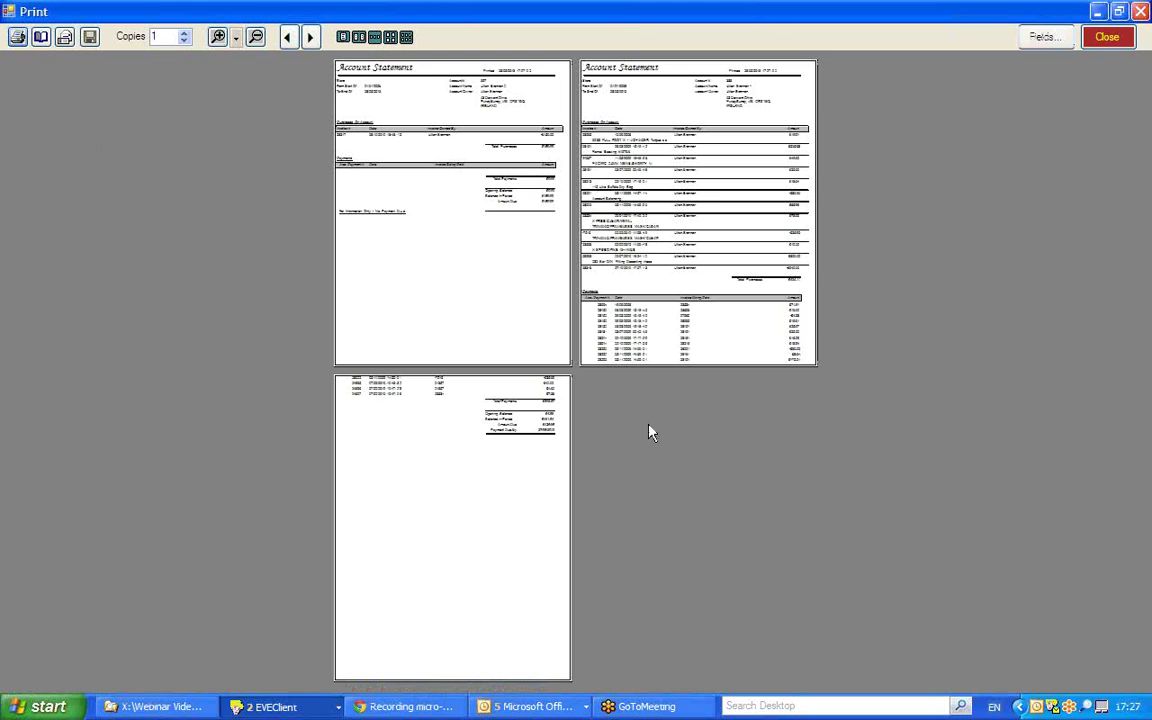
pyautogui.click(468, 306)
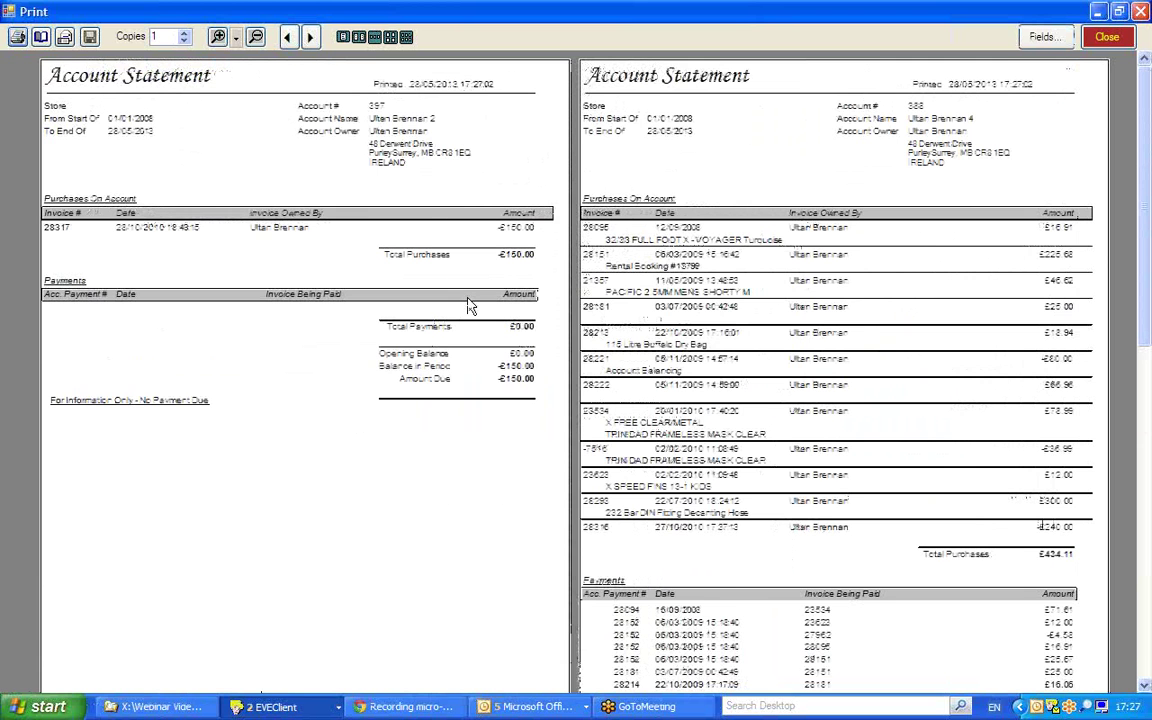
pyautogui.click(470, 306)
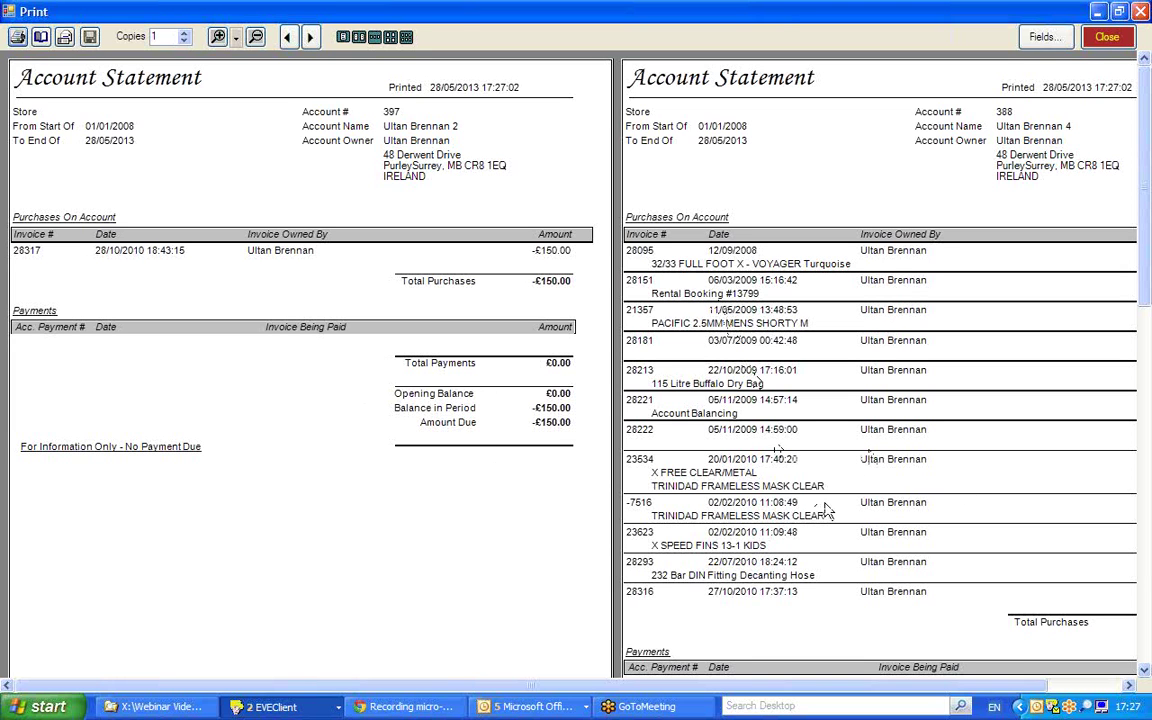
pyautogui.click(1127, 685)
pyautogui.scroll(-10, 1147, 623)
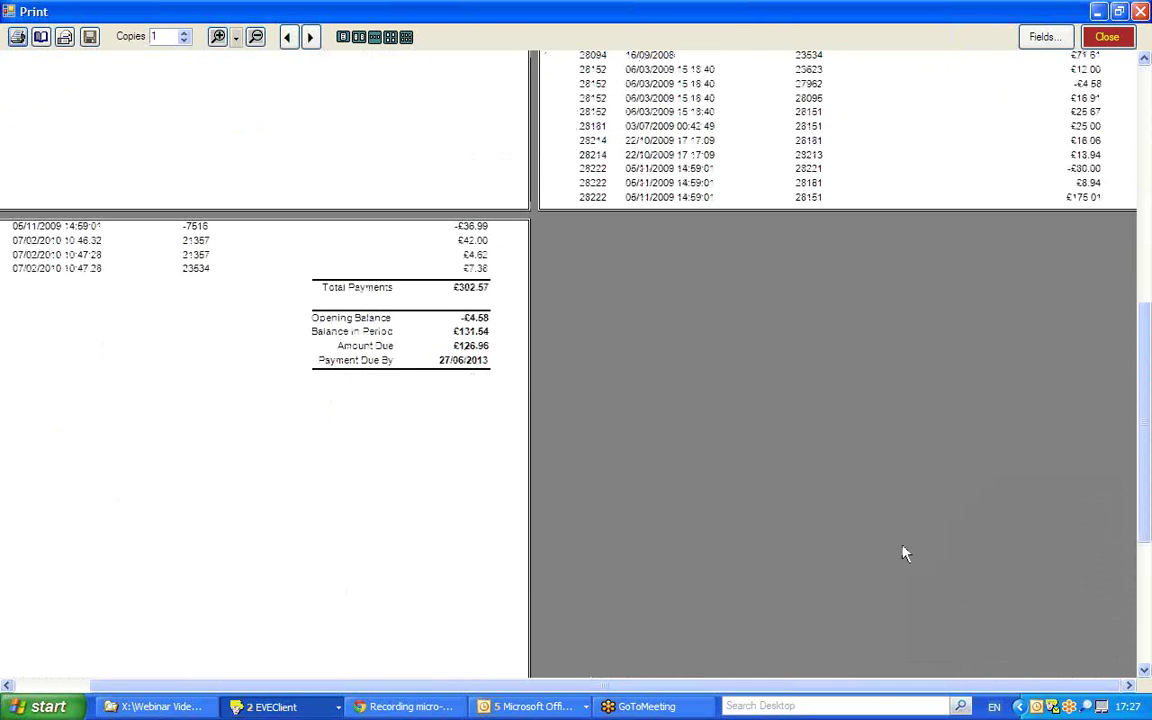
pyautogui.click(1104, 37)
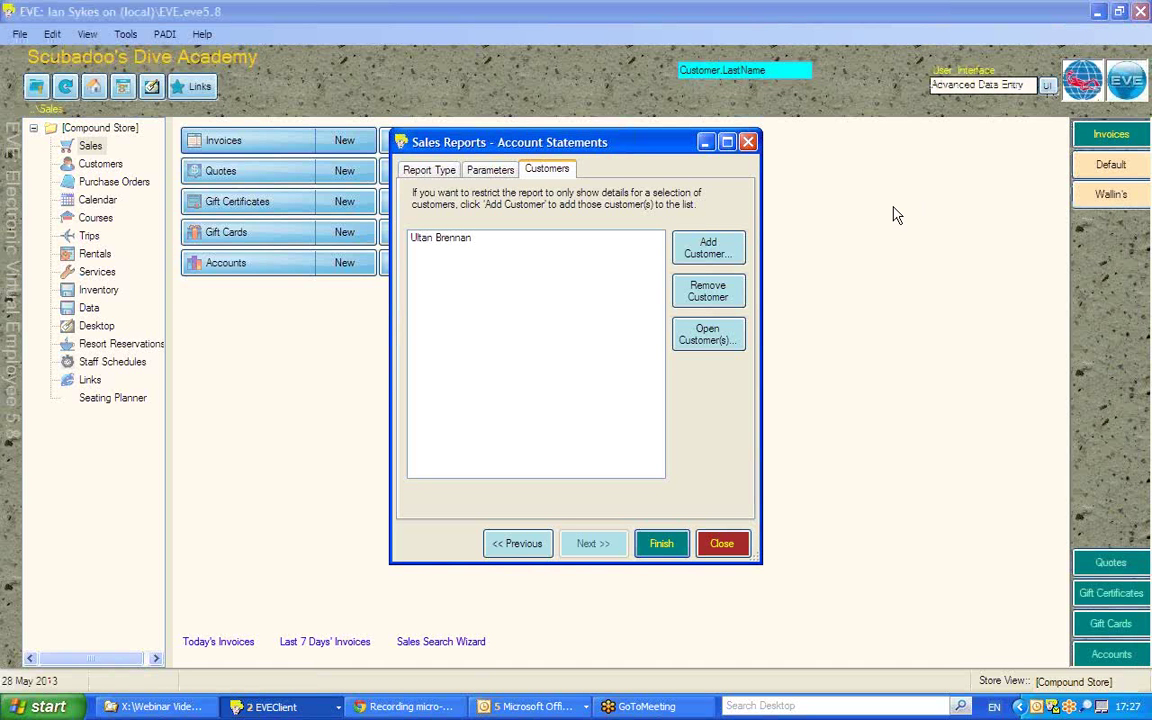
# - Close the Account Statements setup and the list of report categories
pyautogui.click(747, 142)
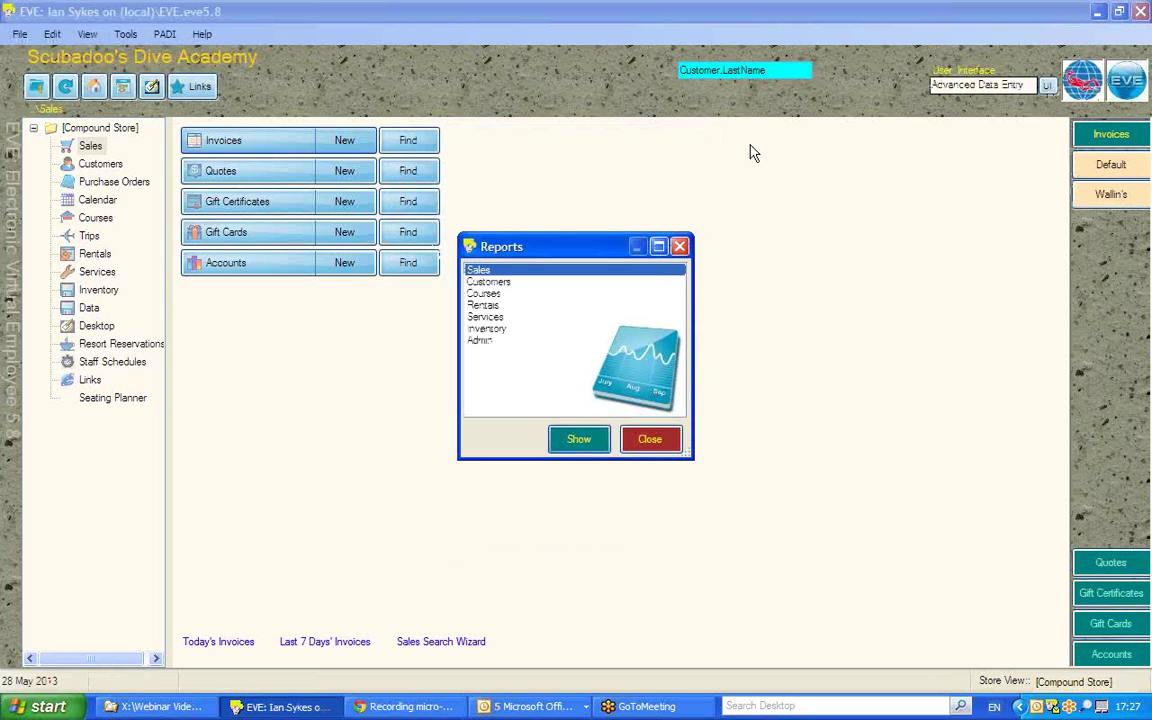
pyautogui.click(678, 247)
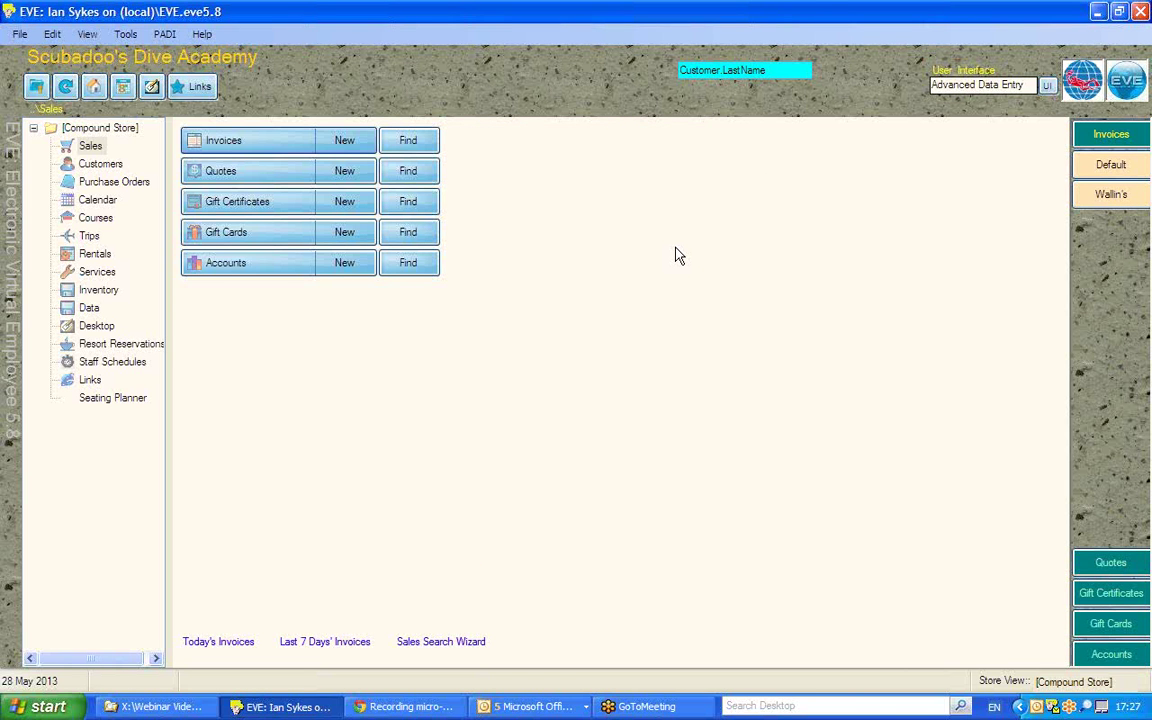
pyautogui.click(1140, 35)
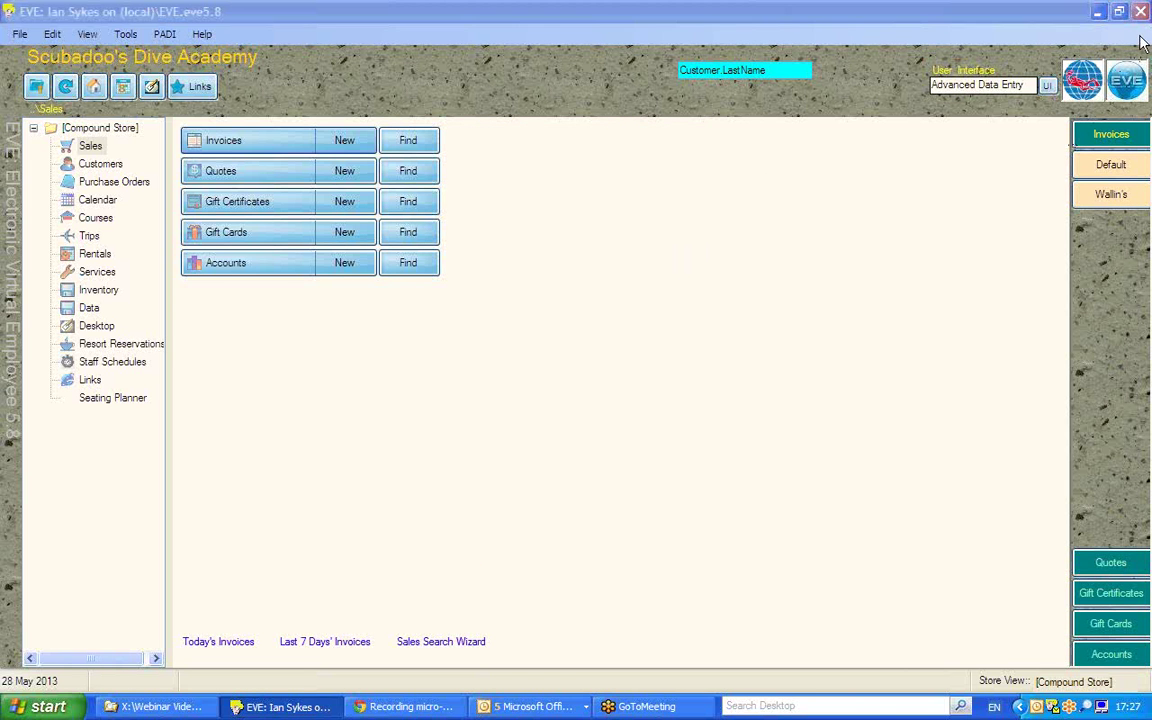